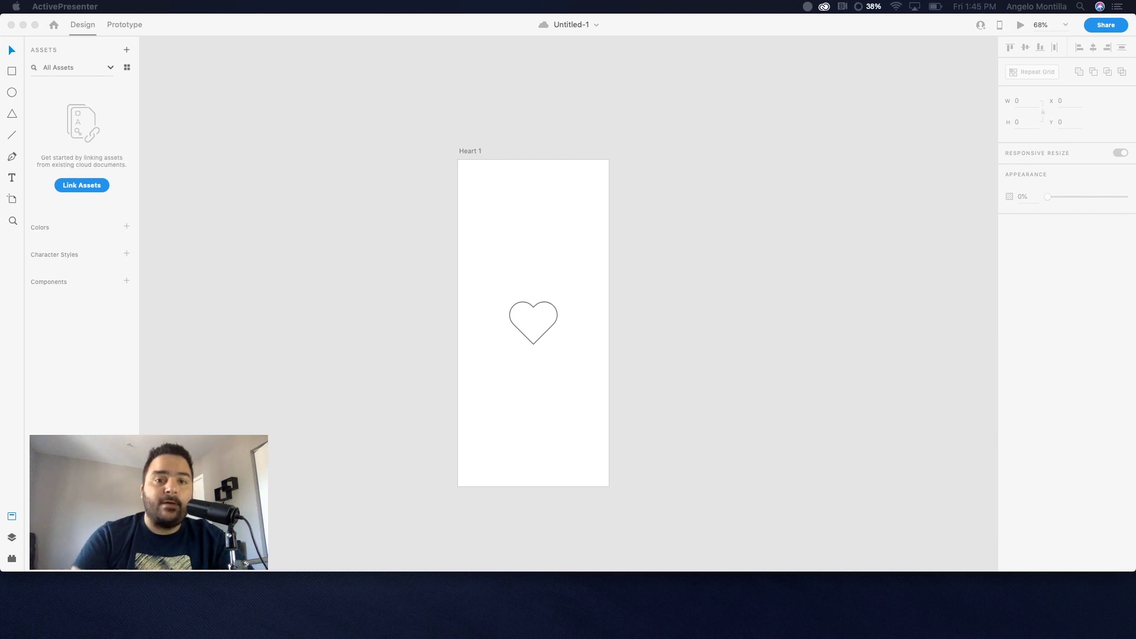
Step: Bring the Adobe XD window forward and select the Heart 1 artboard
left_click(587, 226)
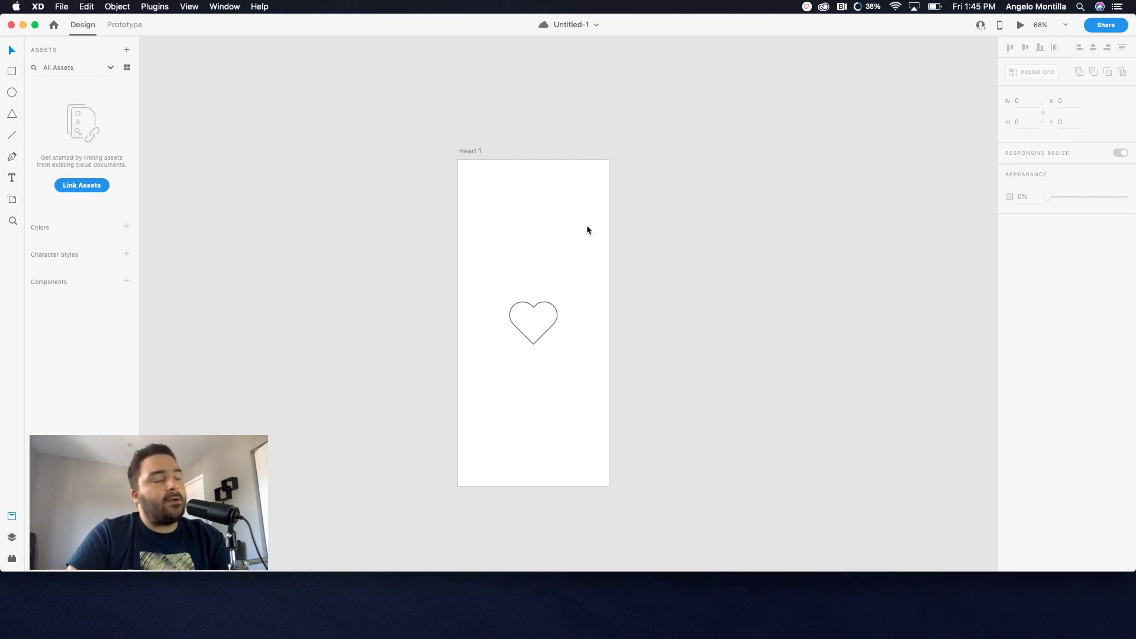
left_click(471, 151)
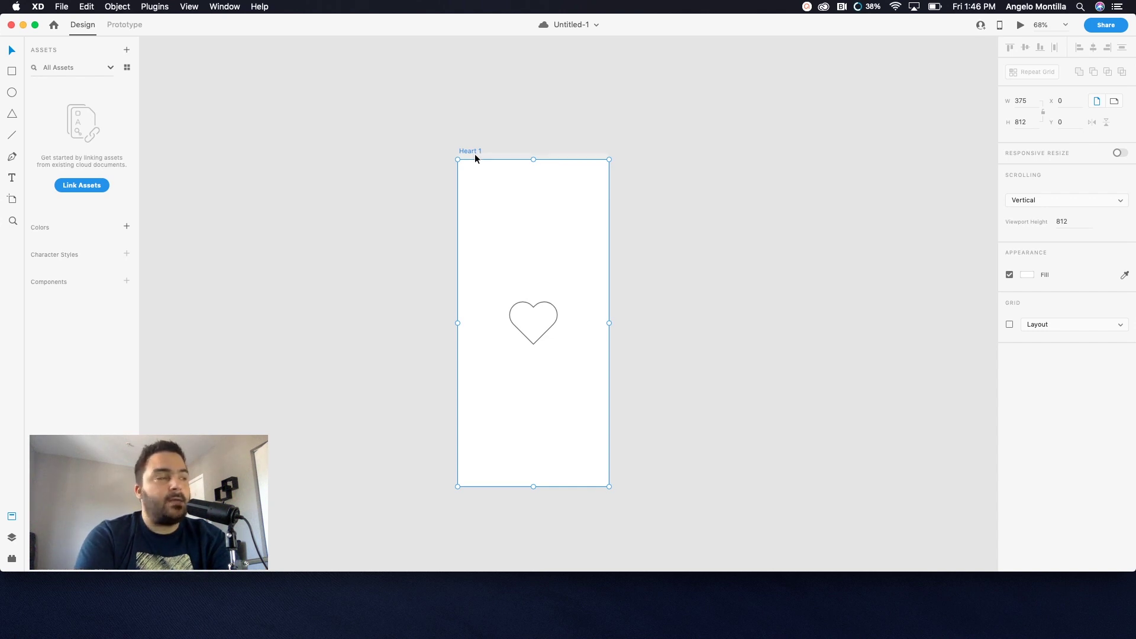
Step: Duplicate the Heart 1 artboard three times with Cmd+D
key("super+d")
key("super+d")
scroll(475, 155, "right", 5)
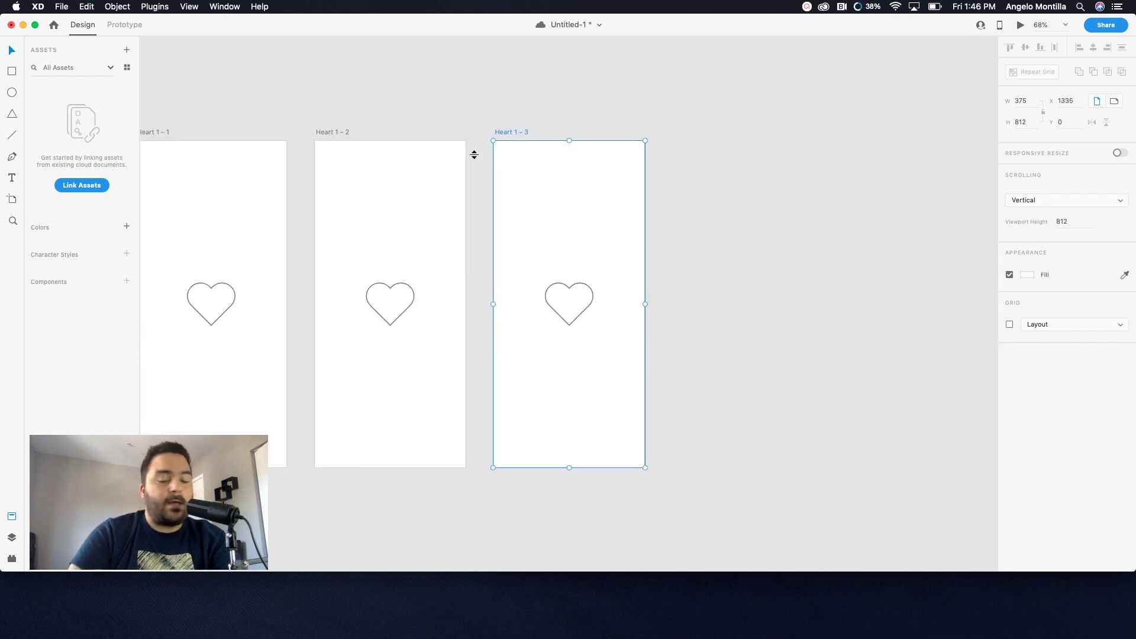
scroll(515, 210, "left", 5)
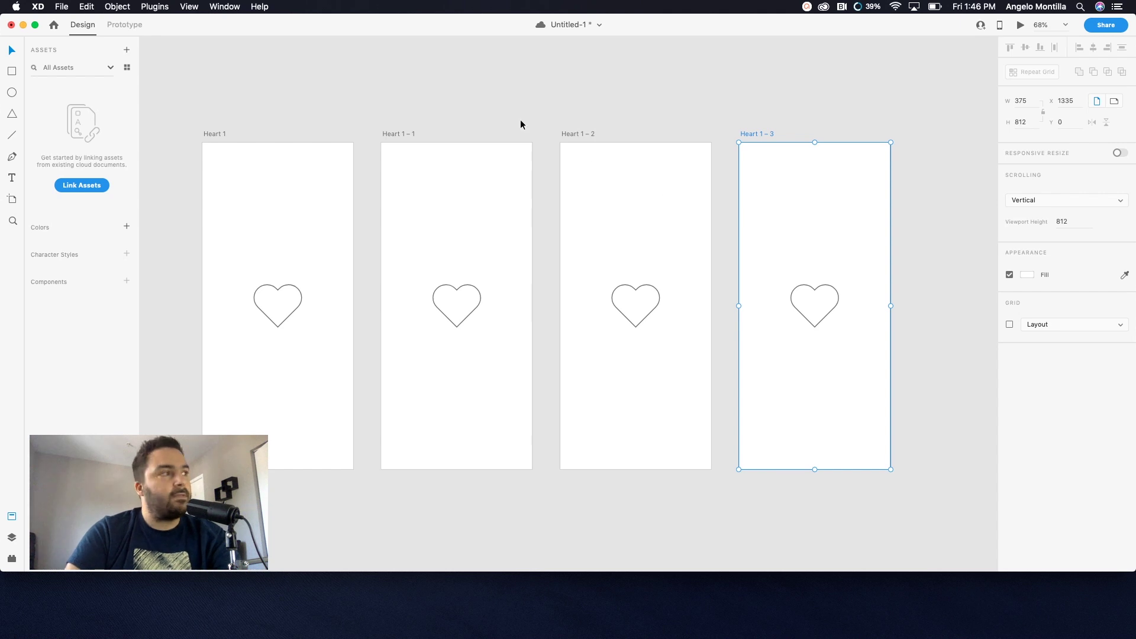
scroll(520, 120, "left", 2)
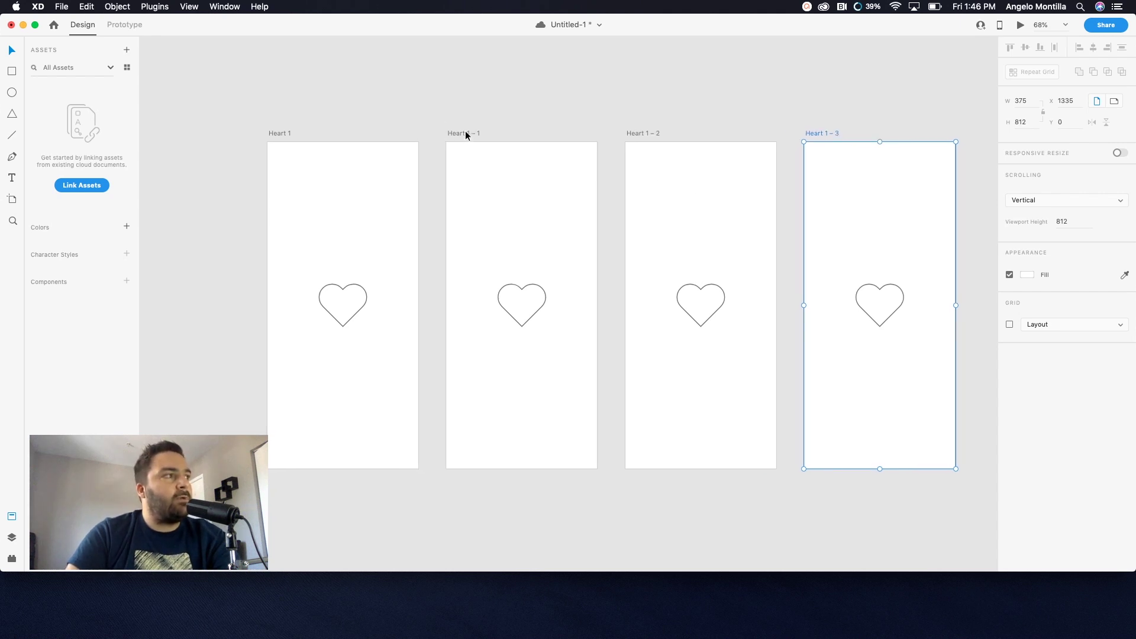
Step: Rename the three copies Heart 2, Heart 3 and Heart 4
left_click(466, 133)
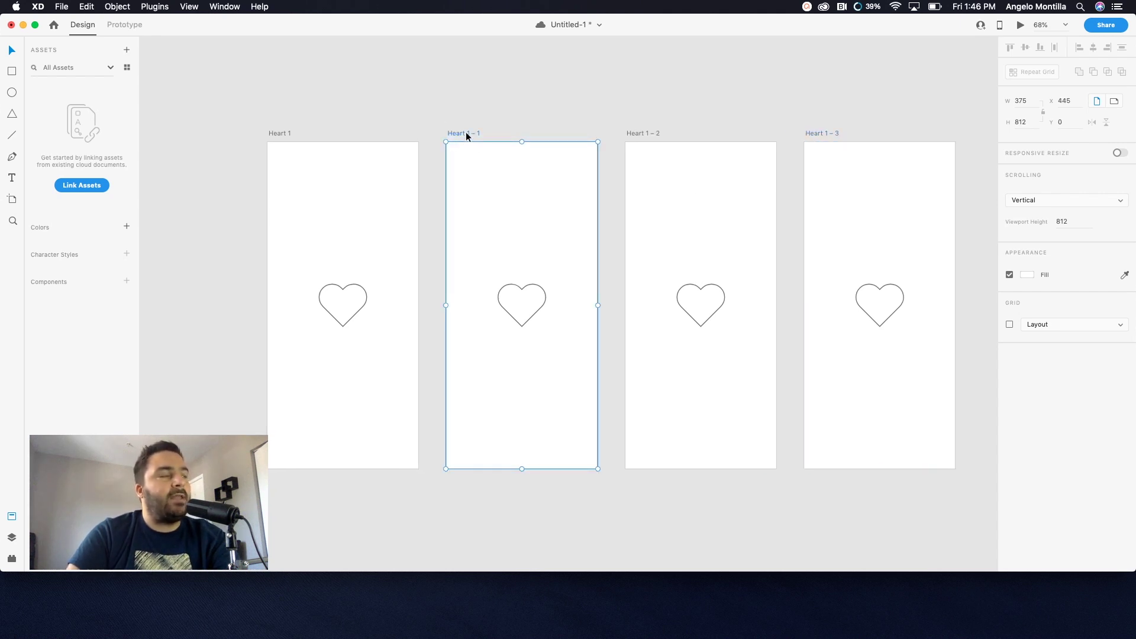
double_click(465, 133)
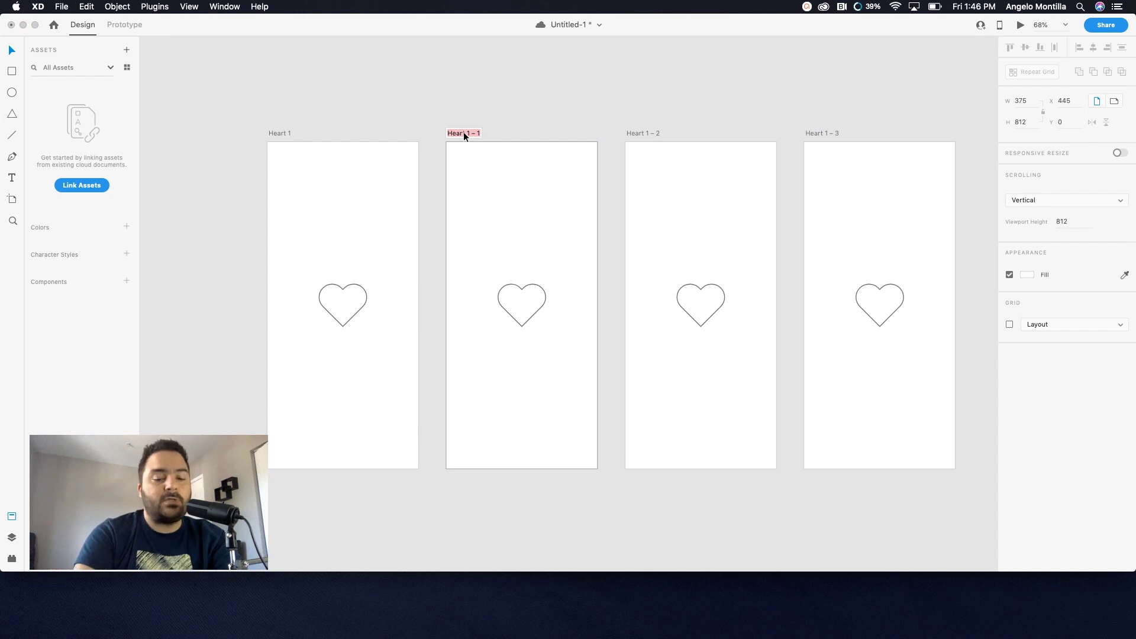
type("Heart 2")
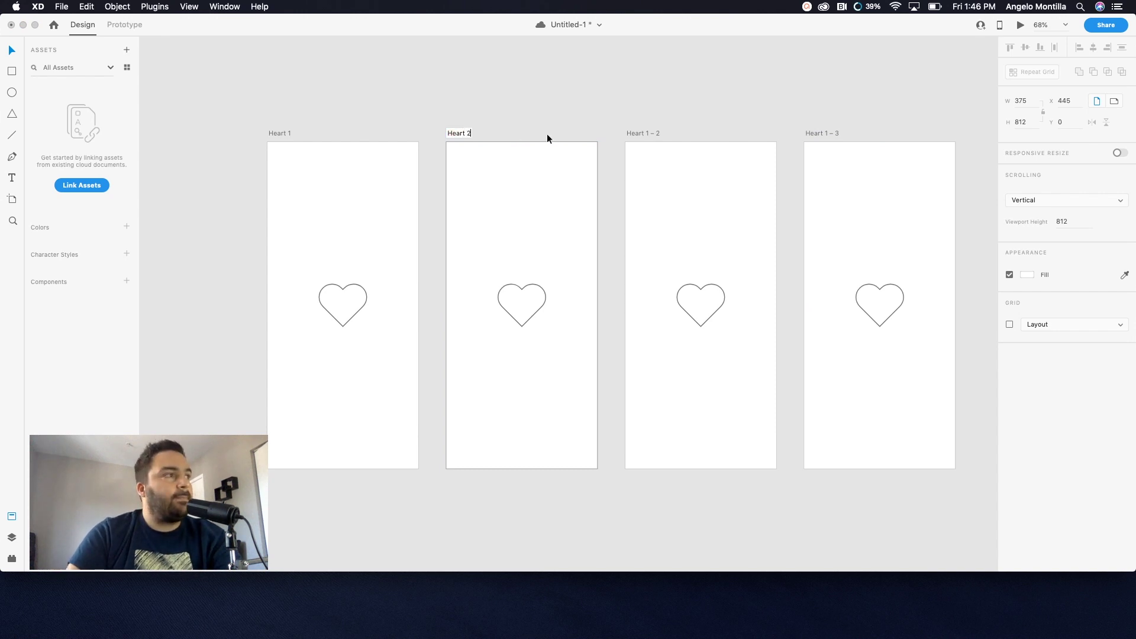
double_click(650, 134)
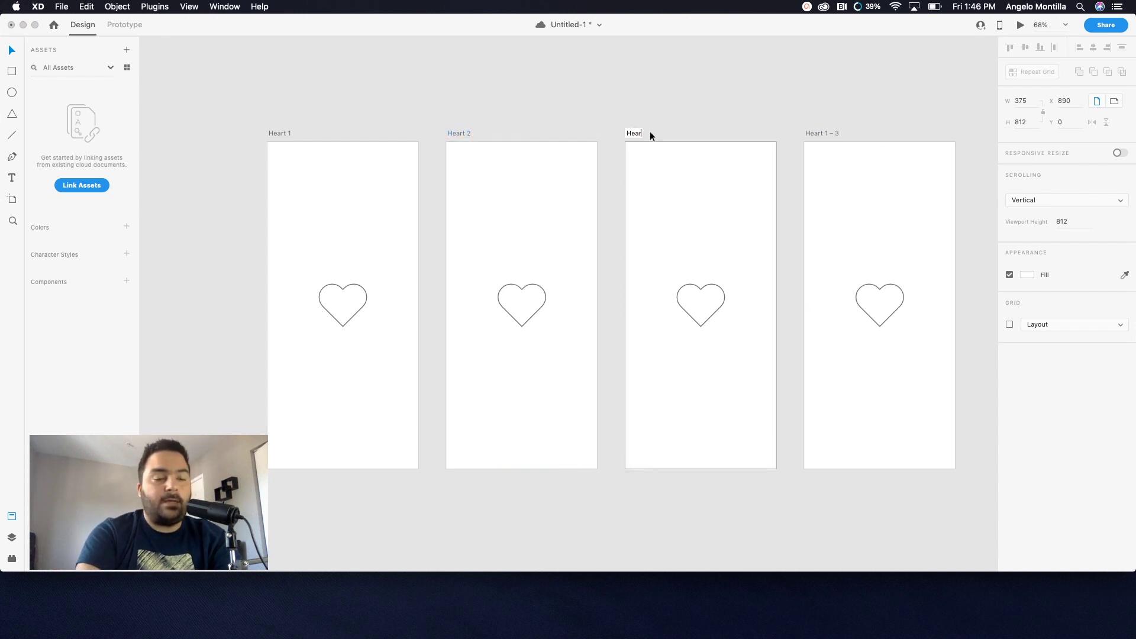
type("Heart 3")
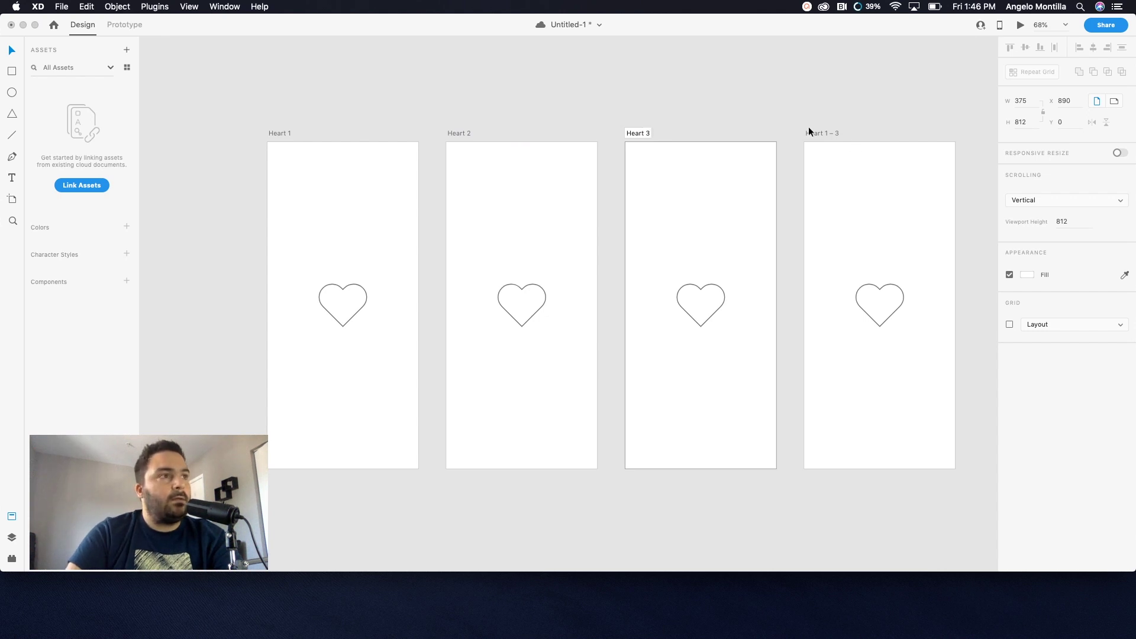
double_click(813, 133)
type("Hear")
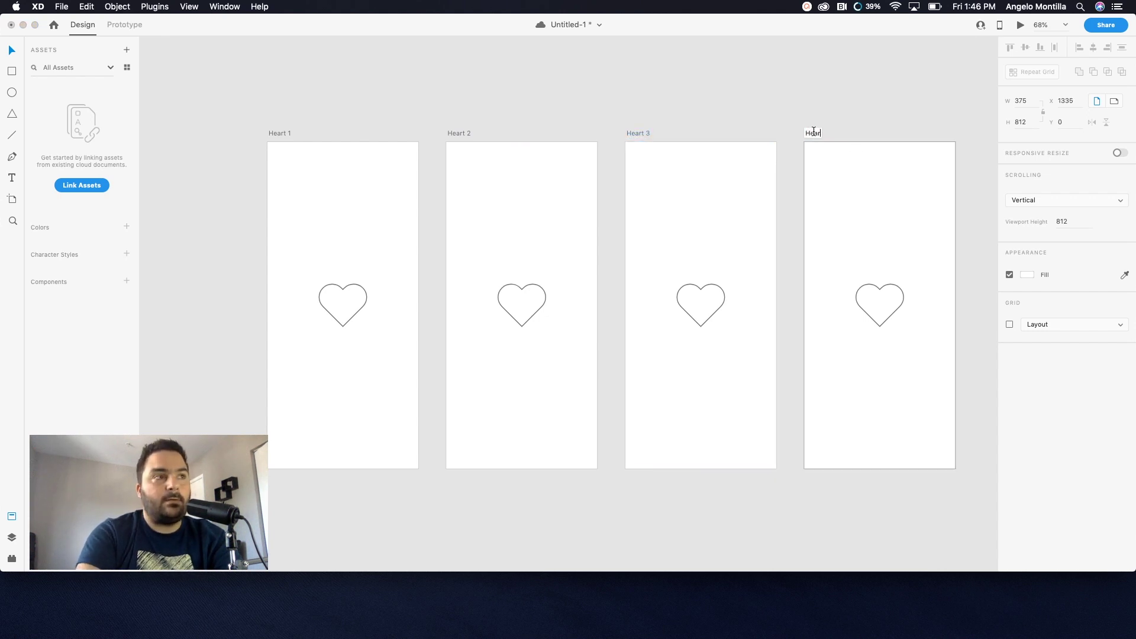
type("t 4")
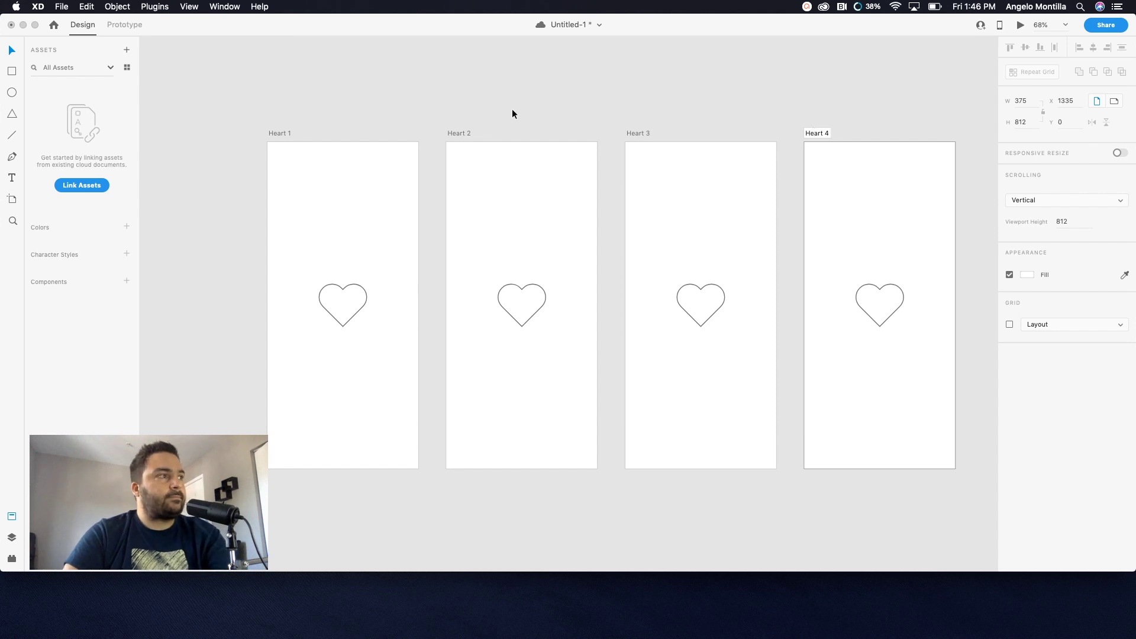
key("Return")
scroll(513, 108, "left", 3)
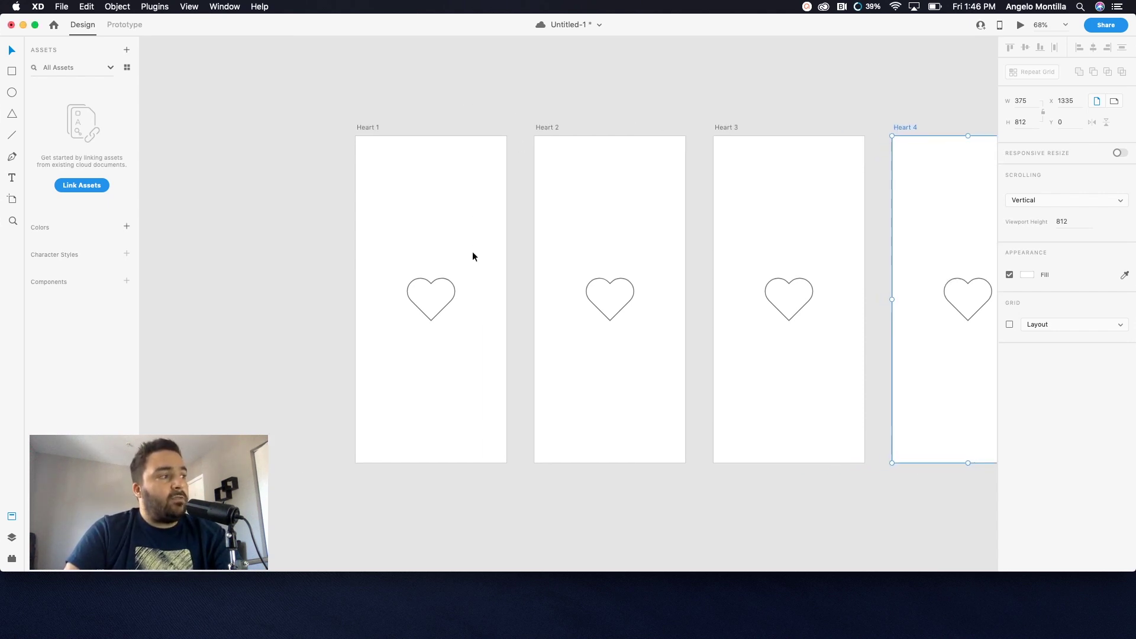
scroll(418, 313, "up", 5)
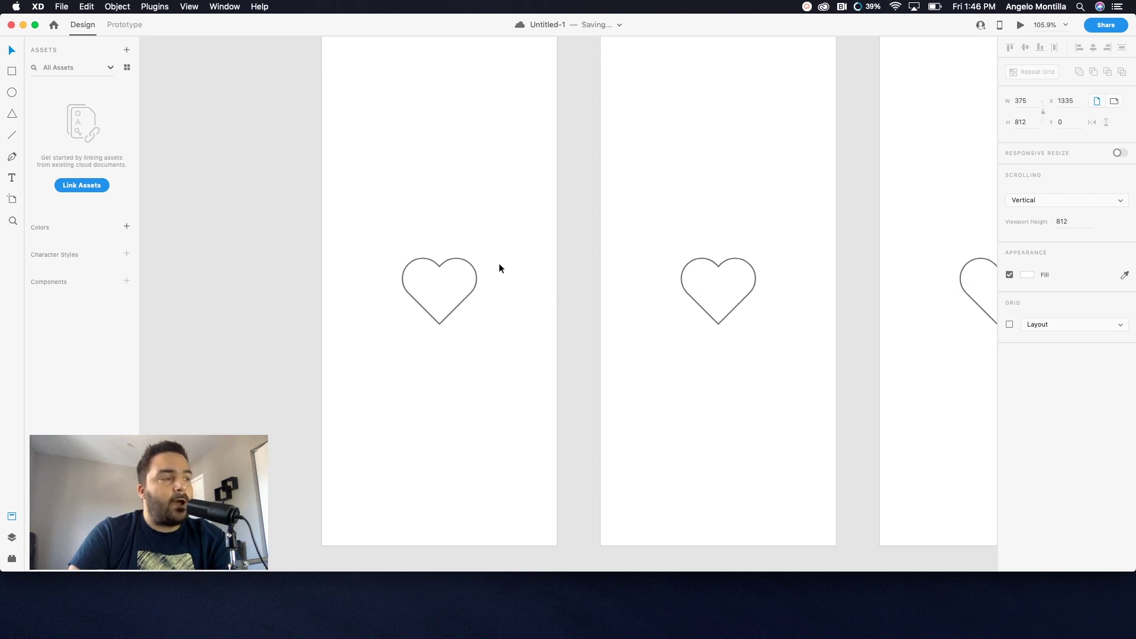
left_click(459, 261)
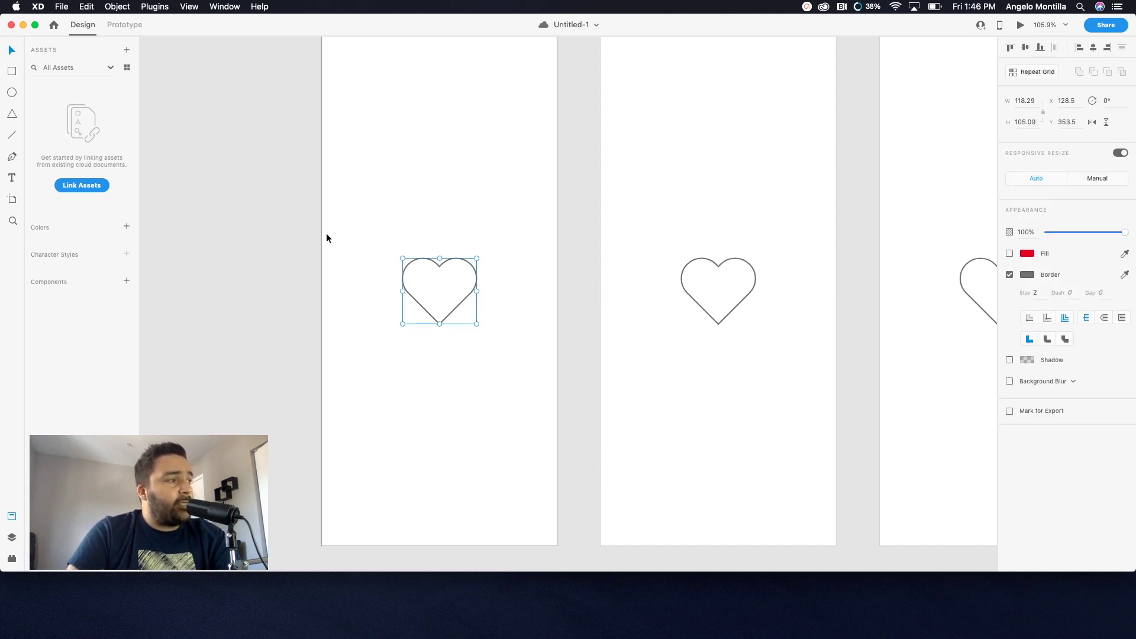
left_click(1010, 254)
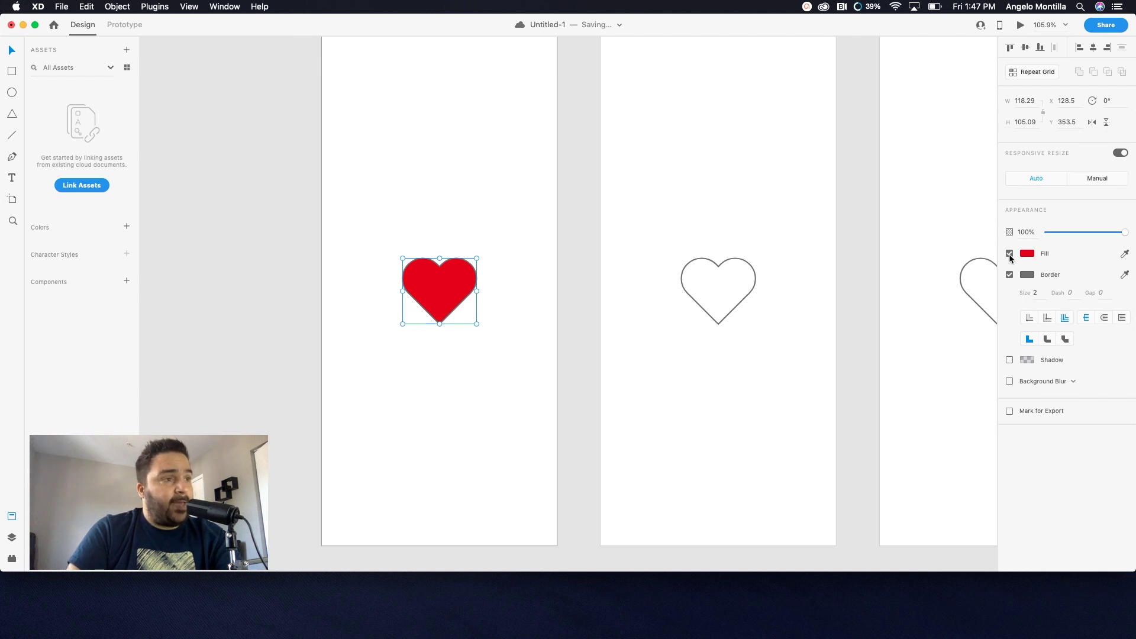
left_click(1011, 253)
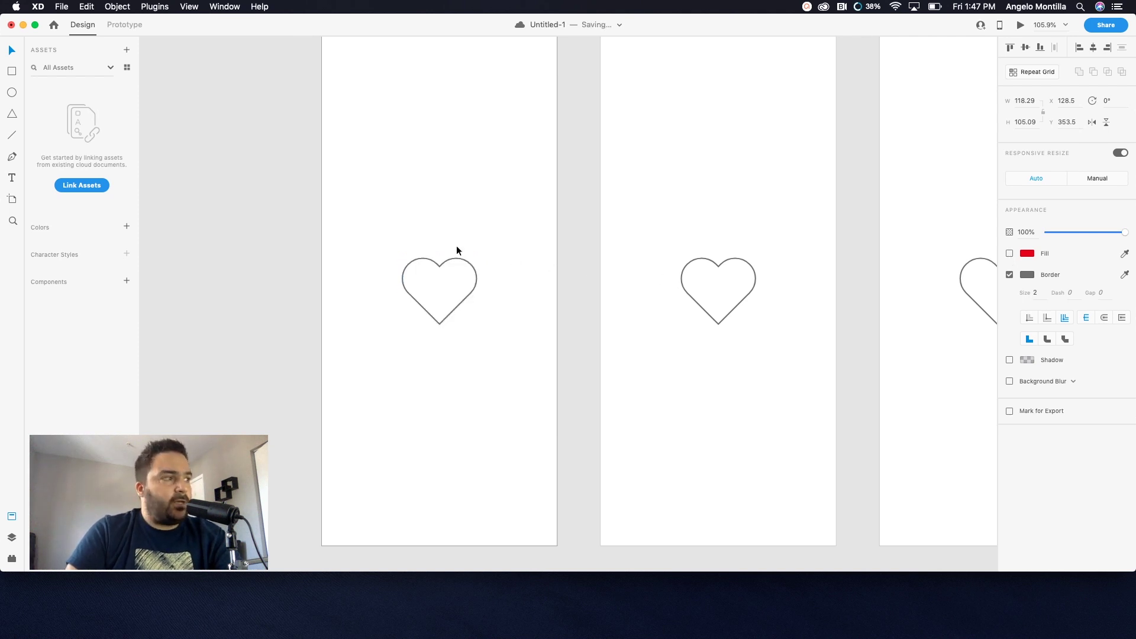
left_click(1028, 275)
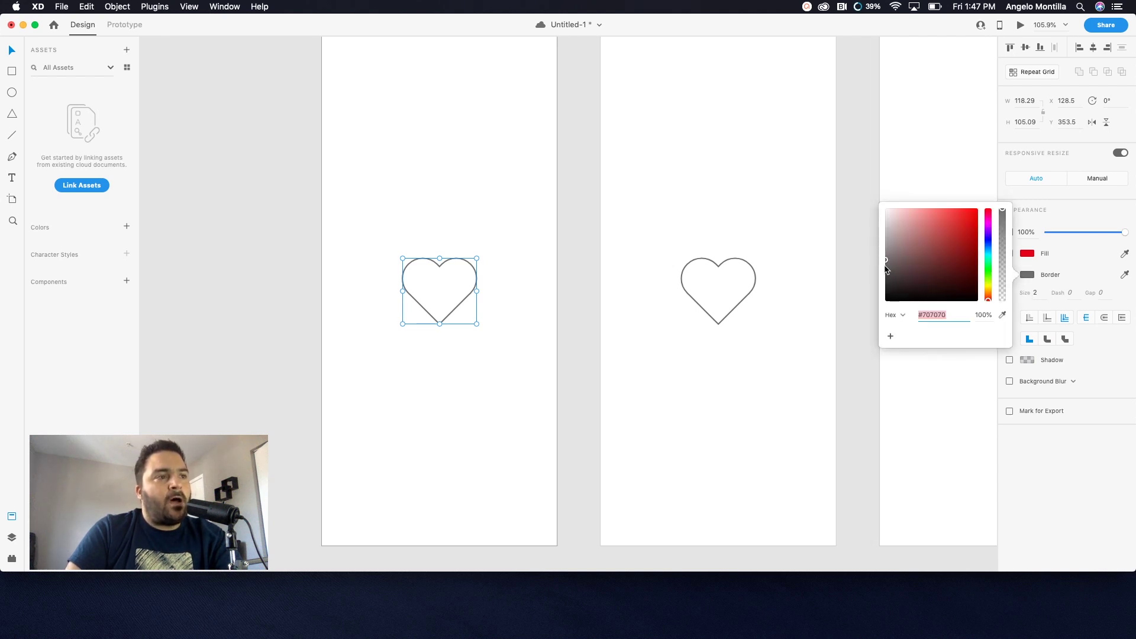
Step: Make Heart 2's heart solid red with its border removed
left_click(663, 245)
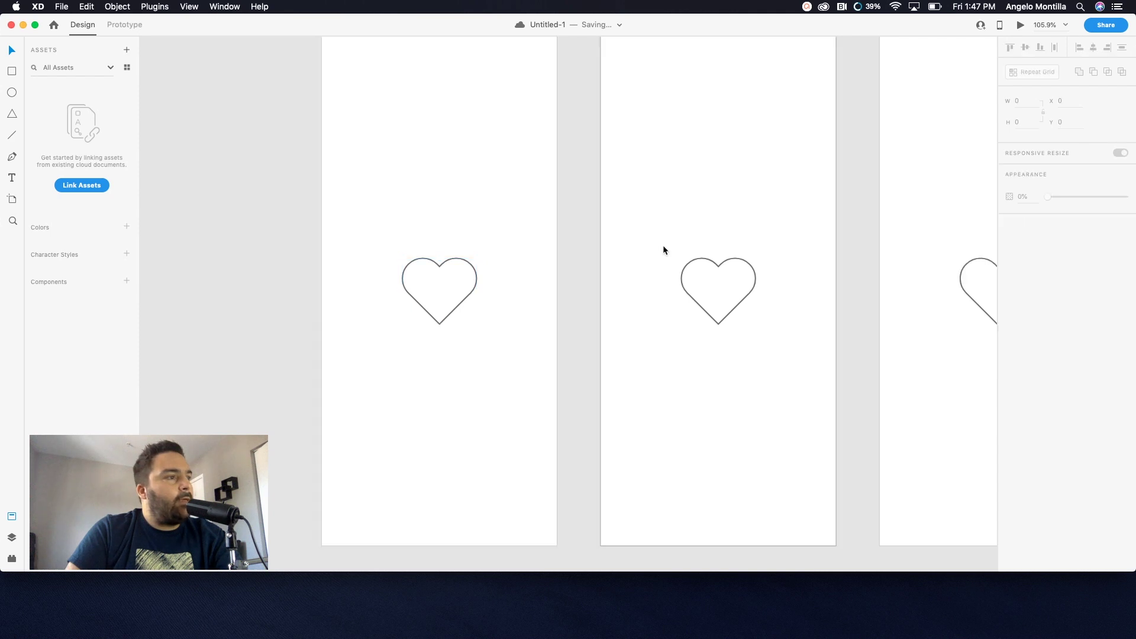
left_click_drag(676, 244, 770, 325)
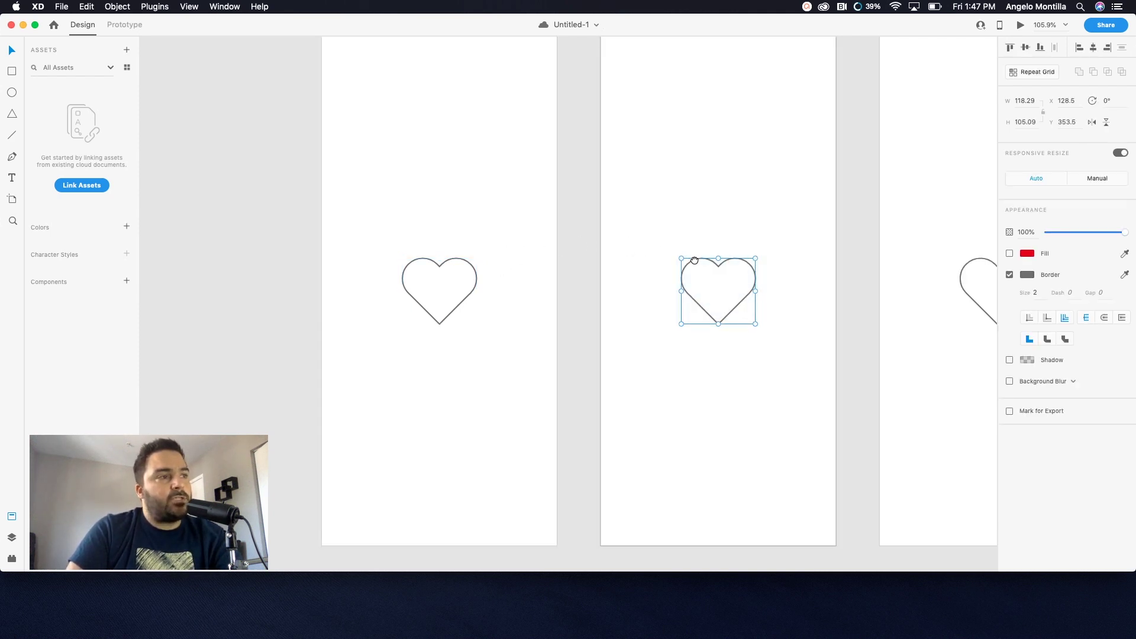
left_click_drag(692, 261, 522, 264)
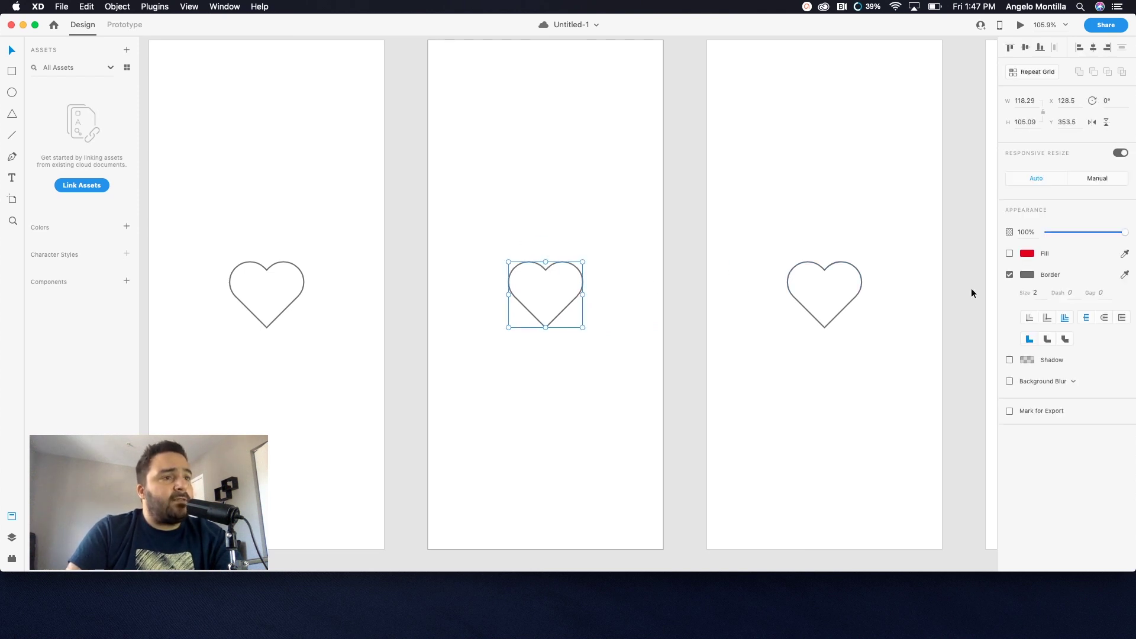
left_click(1009, 275)
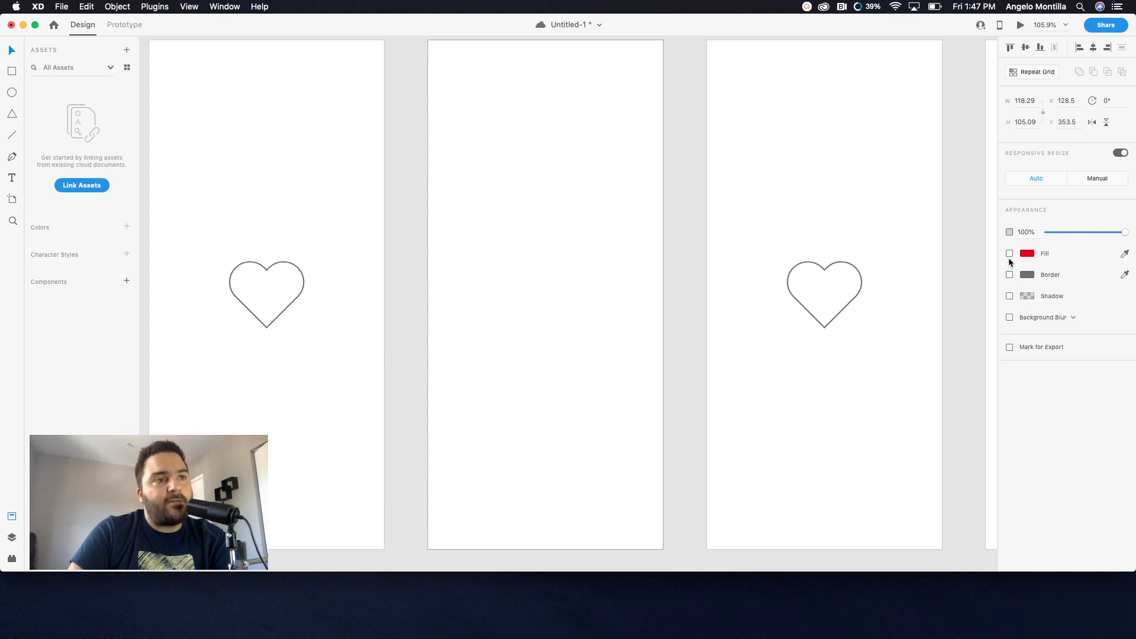
left_click(1010, 254)
Step: Enlarge the red heart from its centre to about 150 × 133
left_click(551, 278)
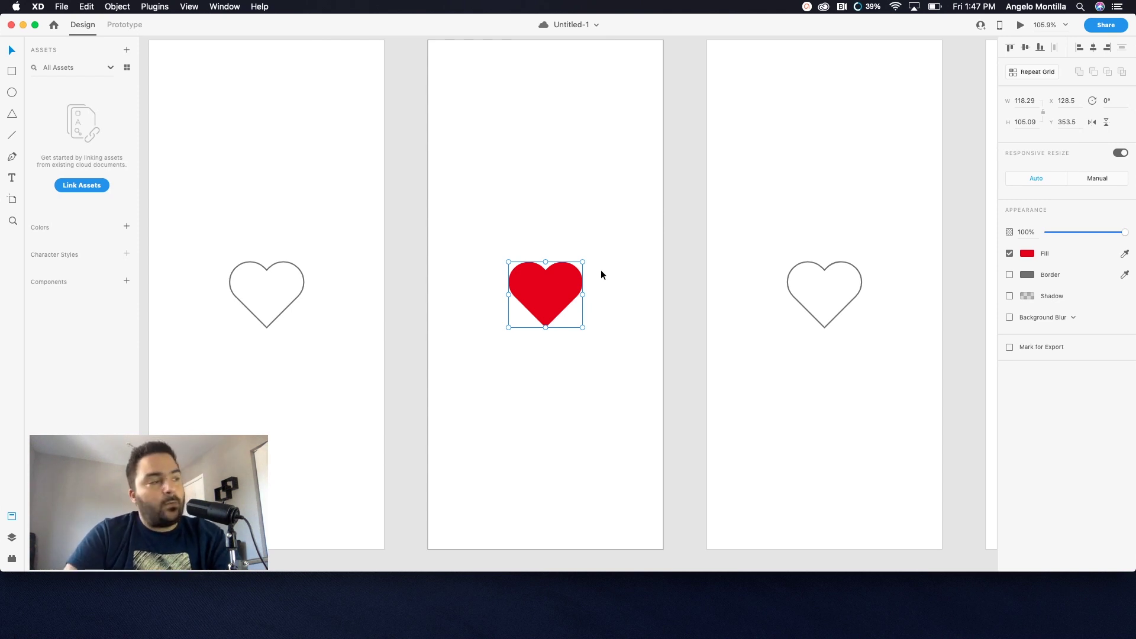
key("alt")
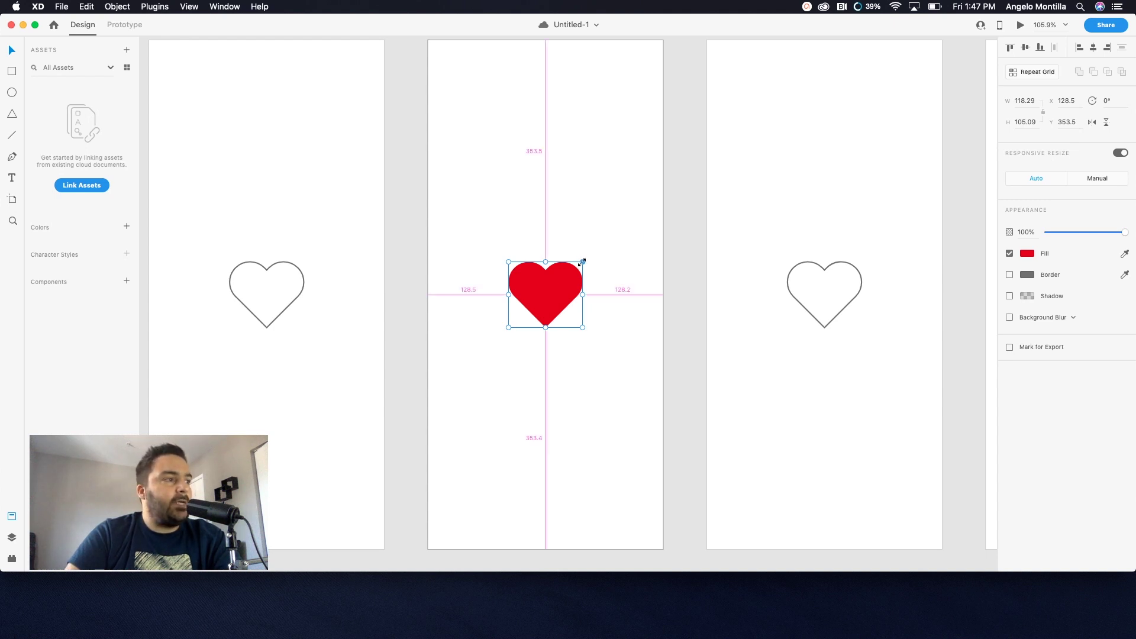
left_click_drag(583, 261, 595, 252)
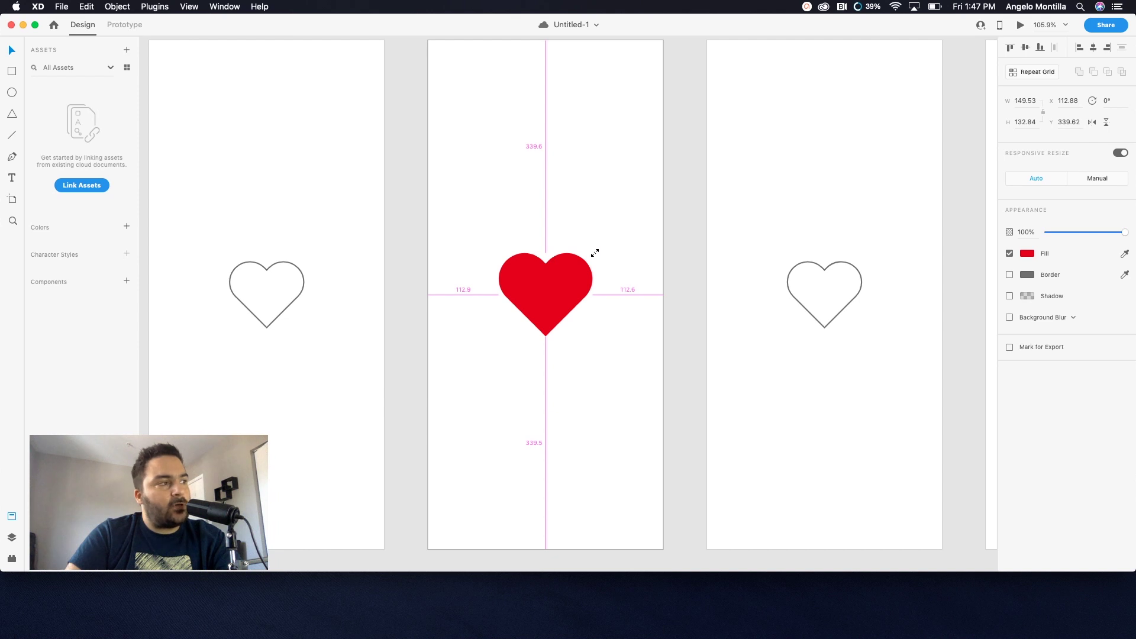
left_click_drag(594, 252, 593, 253)
left_click(634, 257)
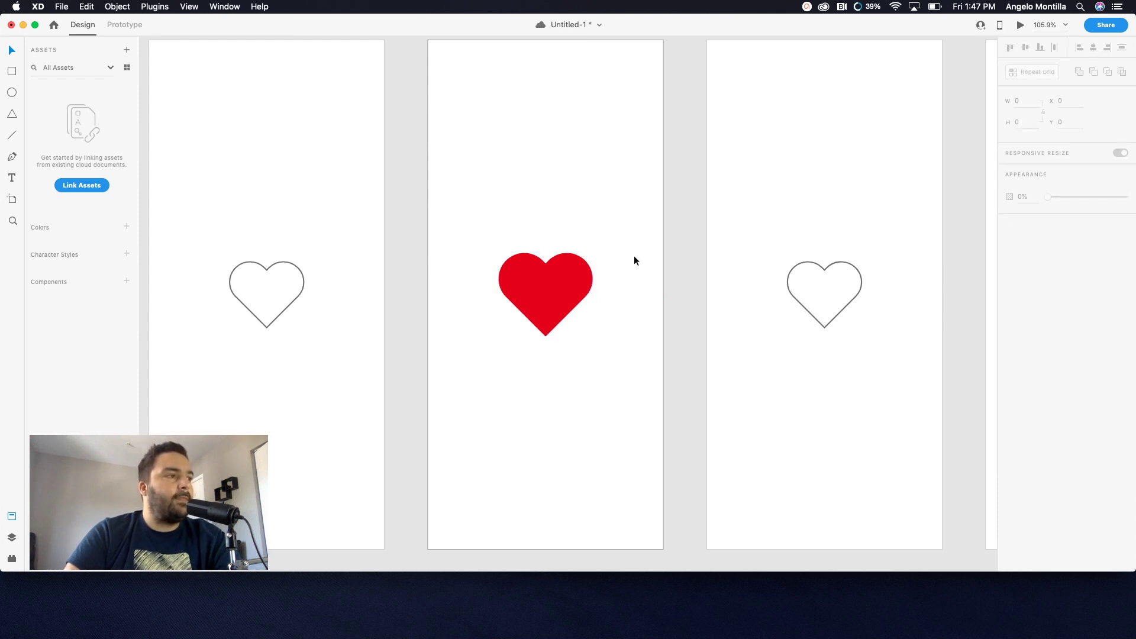
Step: Make Heart 3's heart solid red with no border, keeping its original size
scroll(810, 302, "right", 6)
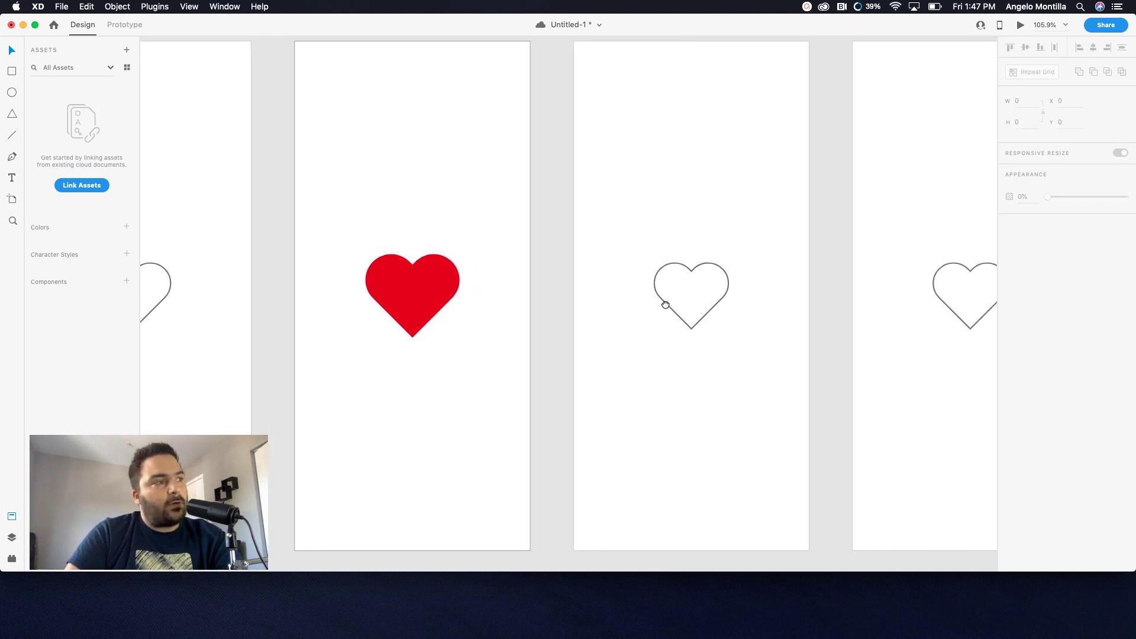
left_click_drag(581, 241, 669, 339)
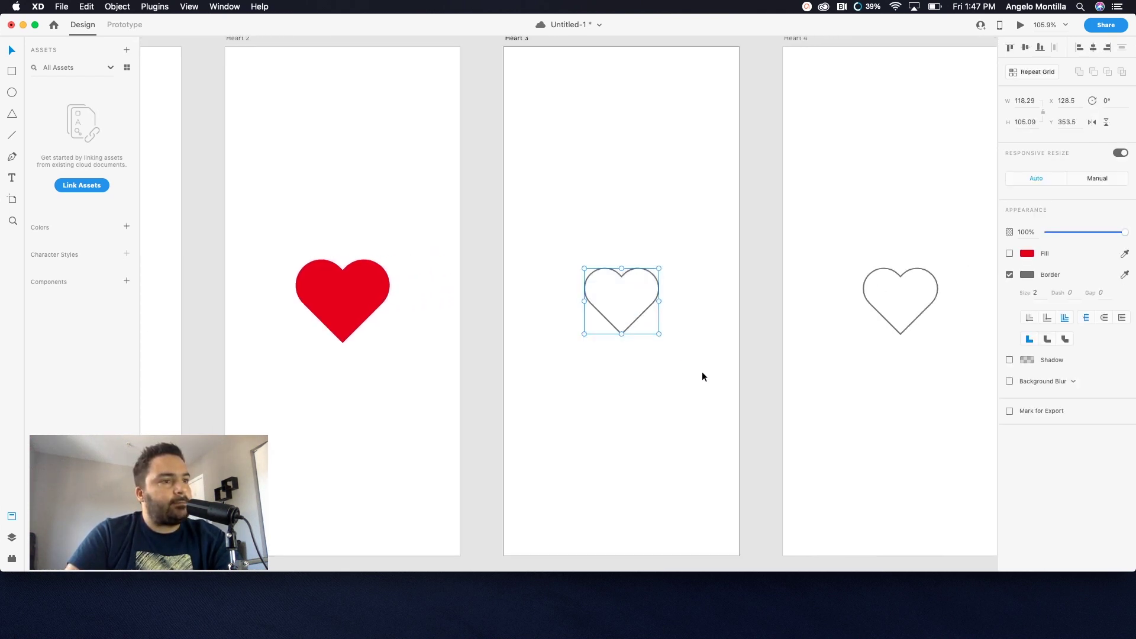
left_click(1010, 275)
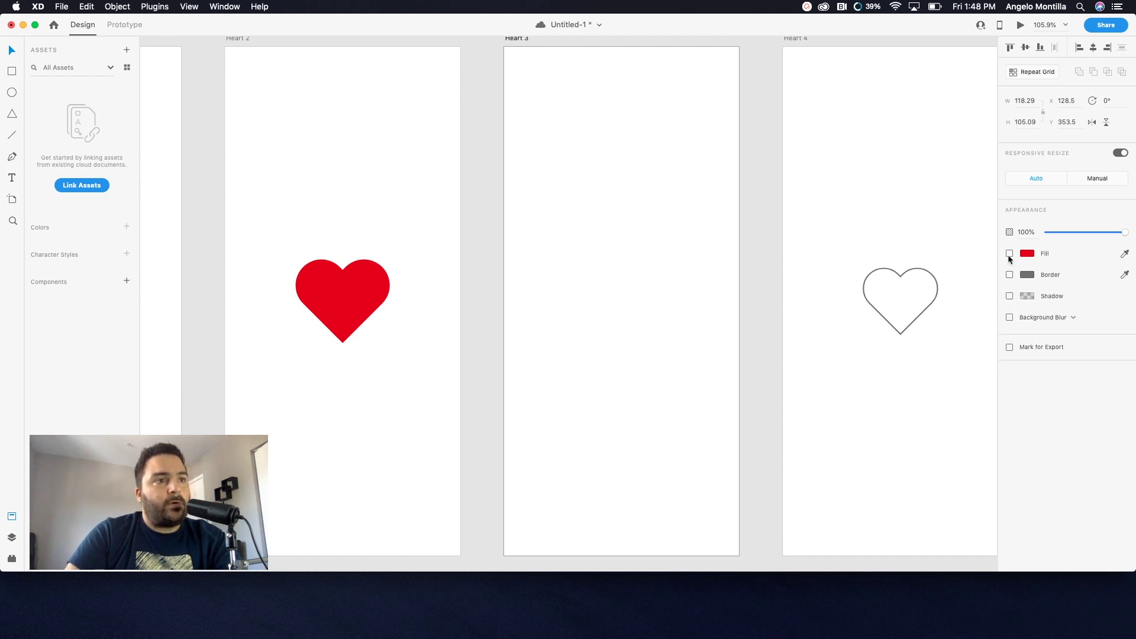
left_click(1009, 253)
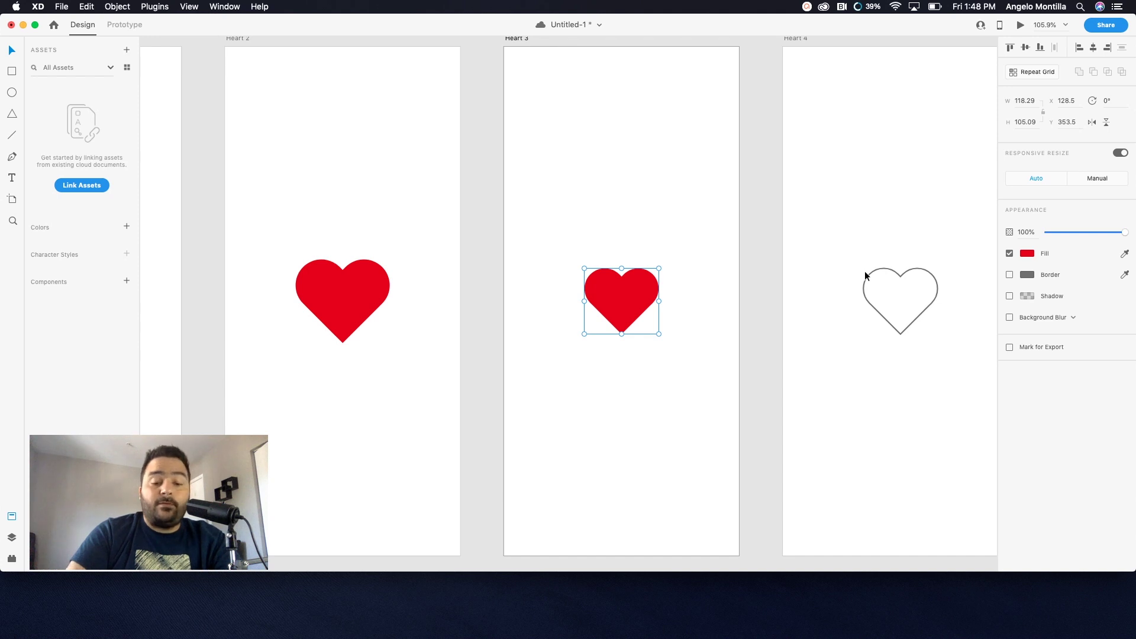
Step: Replace Heart 4's outline heart with a pasted copy of Heart 2's large red heart
scroll(733, 223, "left", 5)
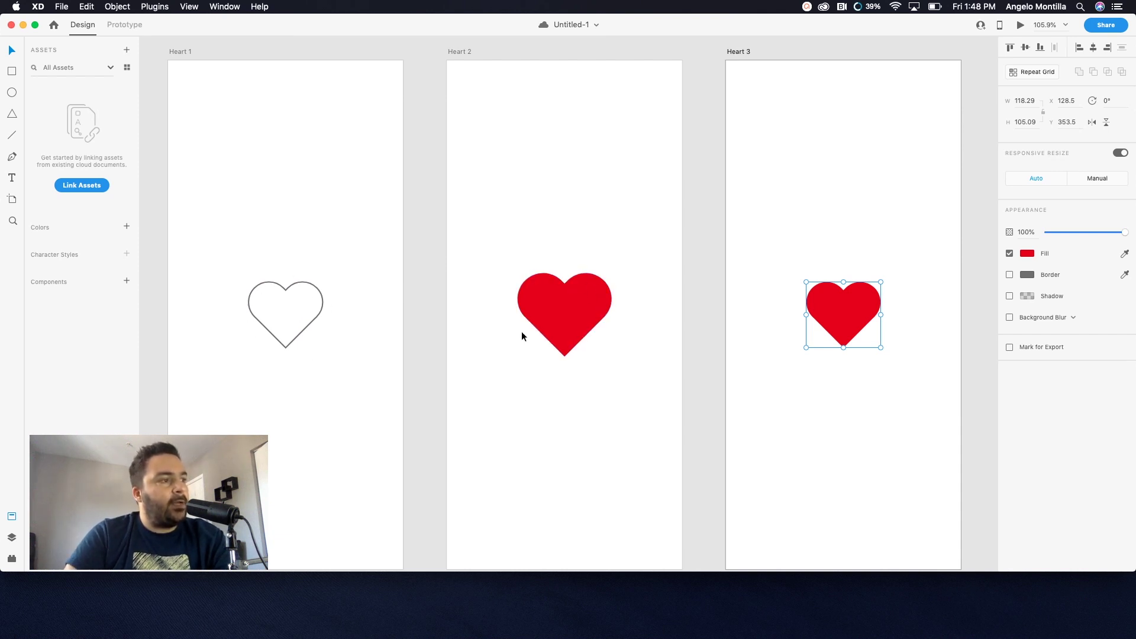
scroll(926, 347, "right", 2)
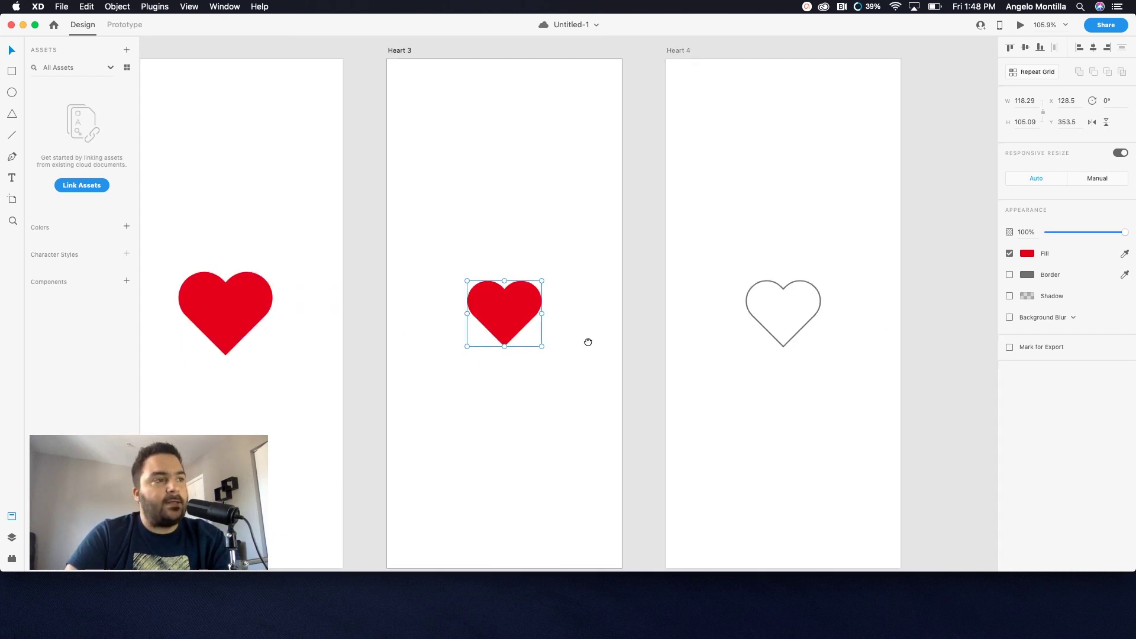
left_click_drag(789, 253, 767, 403)
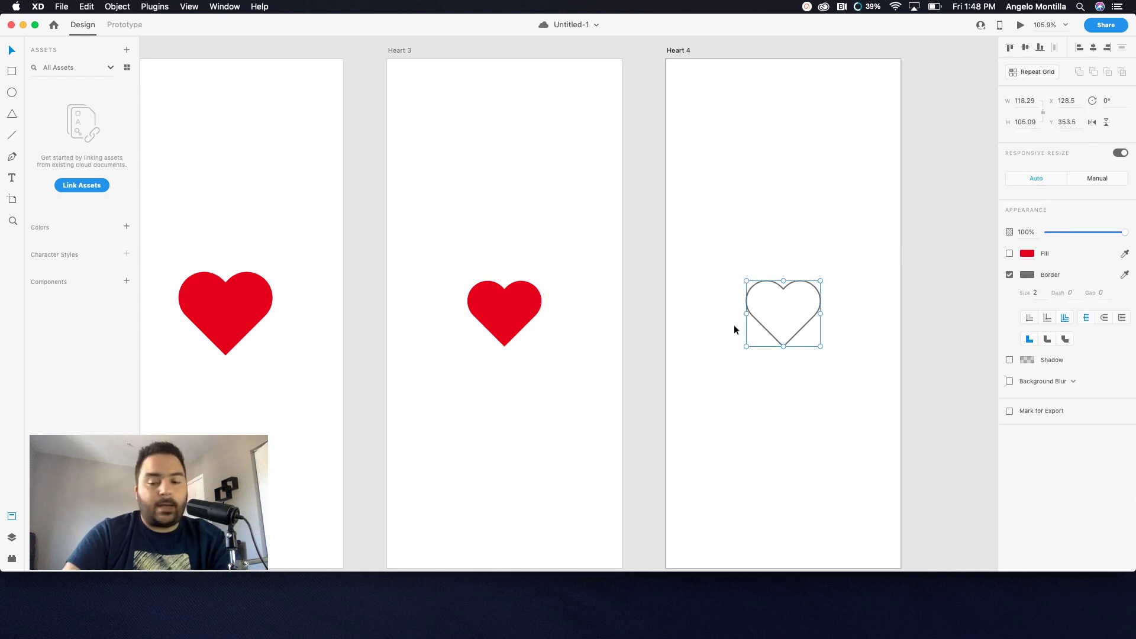
key("Delete")
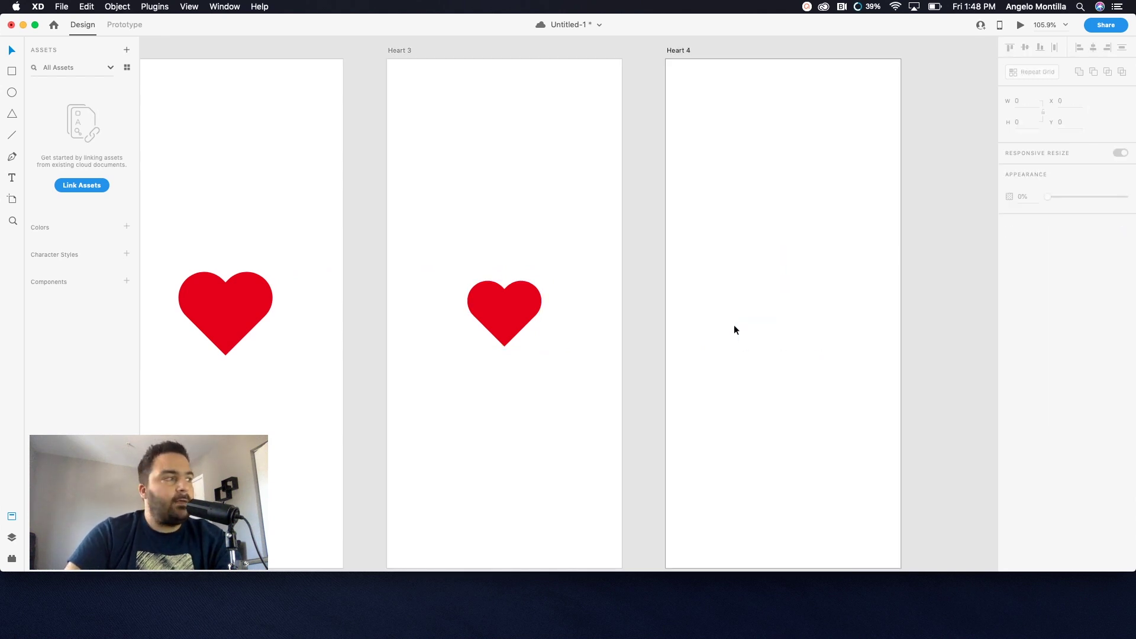
left_click(219, 322)
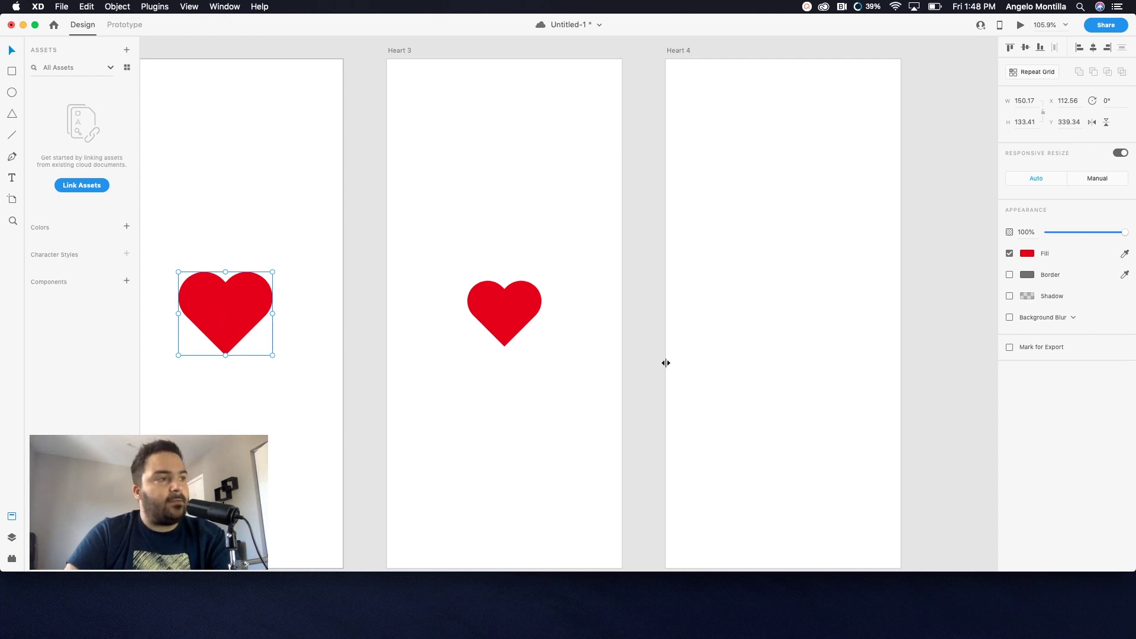
left_click(754, 335)
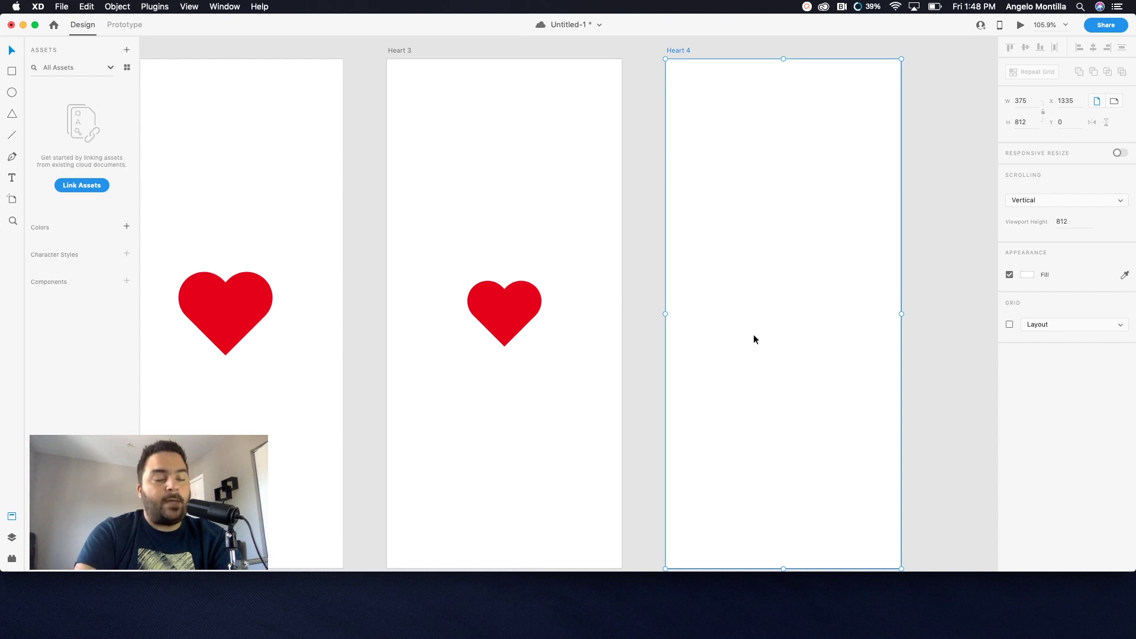
key("super+v")
scroll(711, 347, "left", 10)
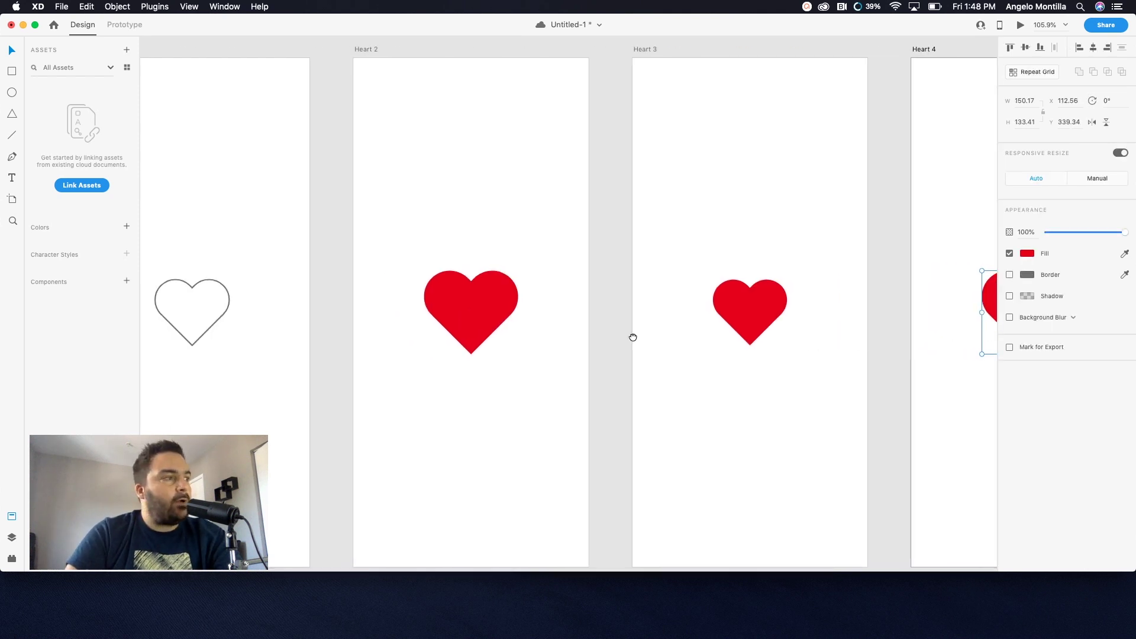
left_click_drag(312, 234, 417, 382)
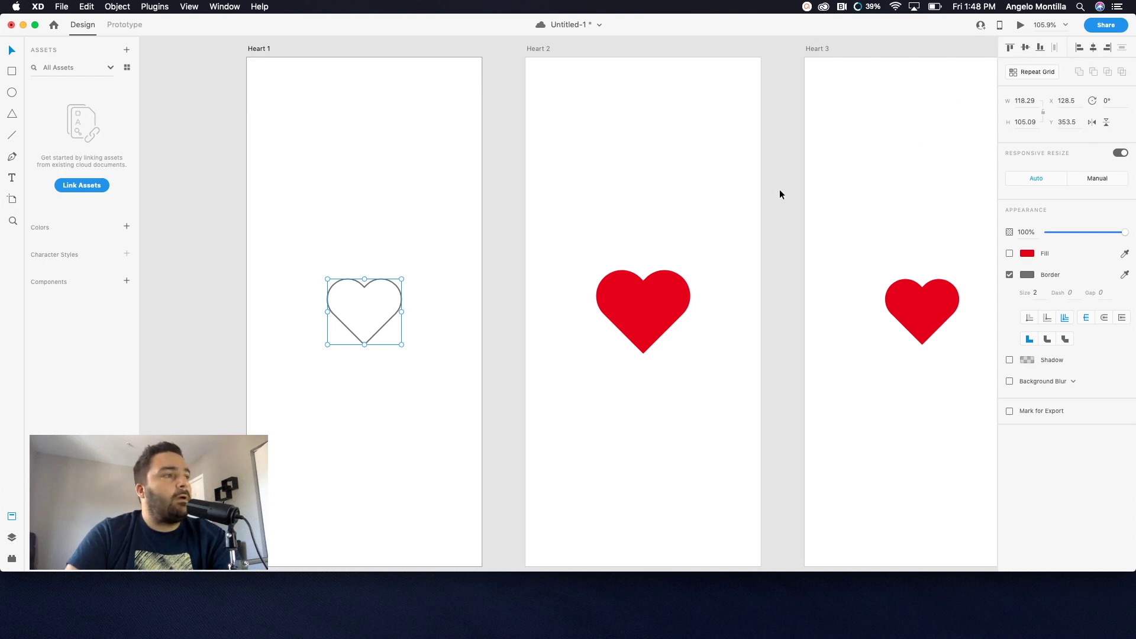
Step: Centre the hearts on Heart 2, Heart 3 and Heart 4 on their artboards
left_click(669, 277)
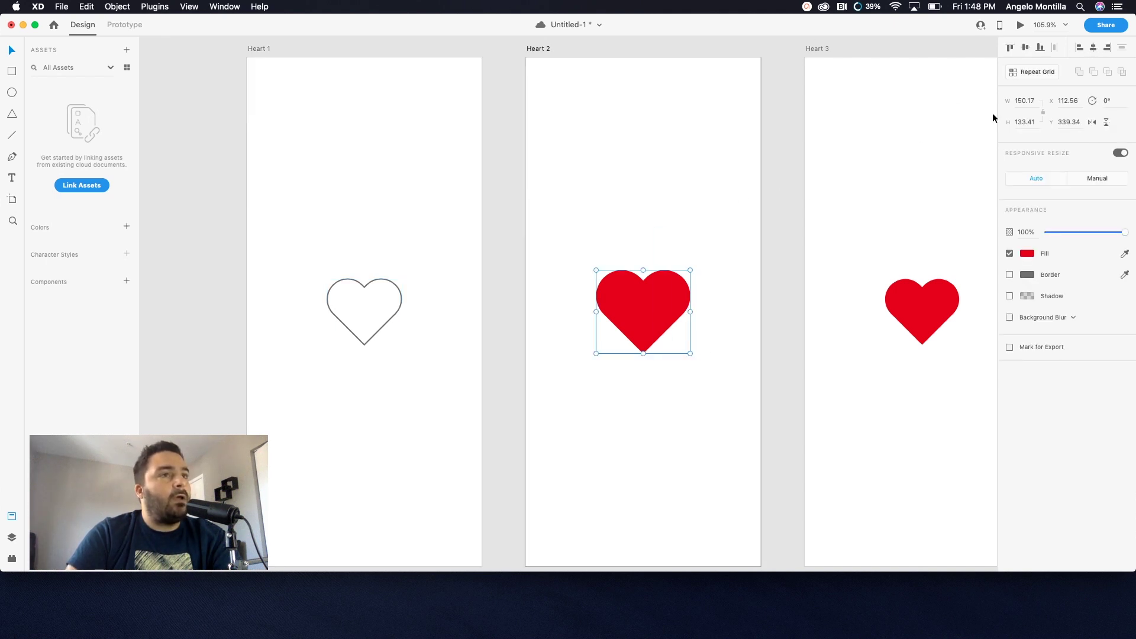
left_click(1094, 48)
scroll(900, 151, "right", 5)
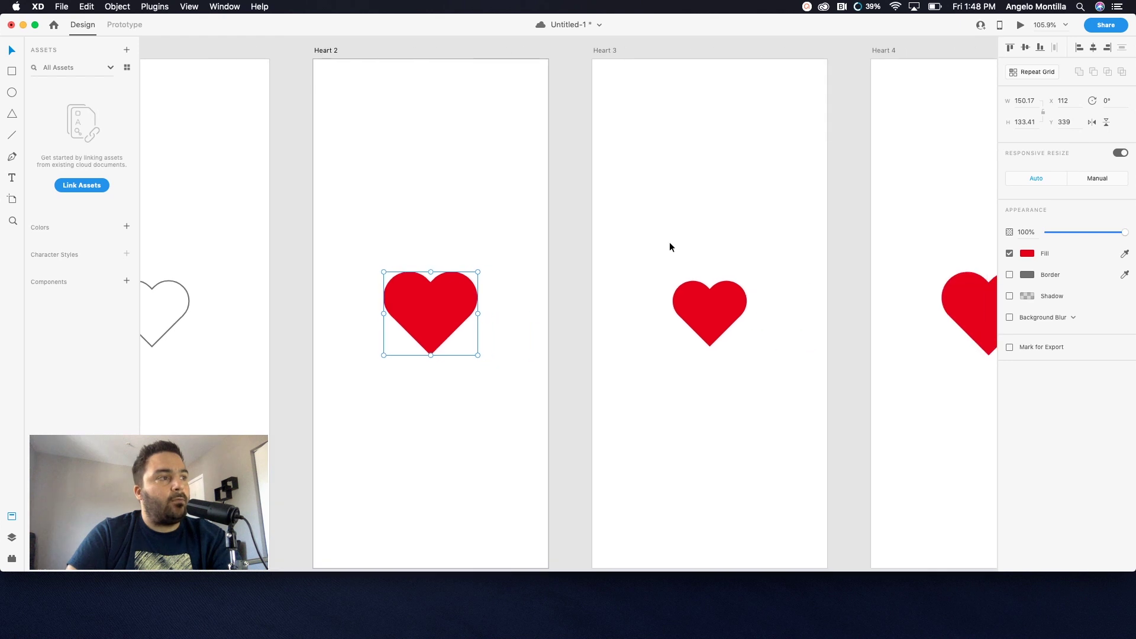
left_click(714, 299)
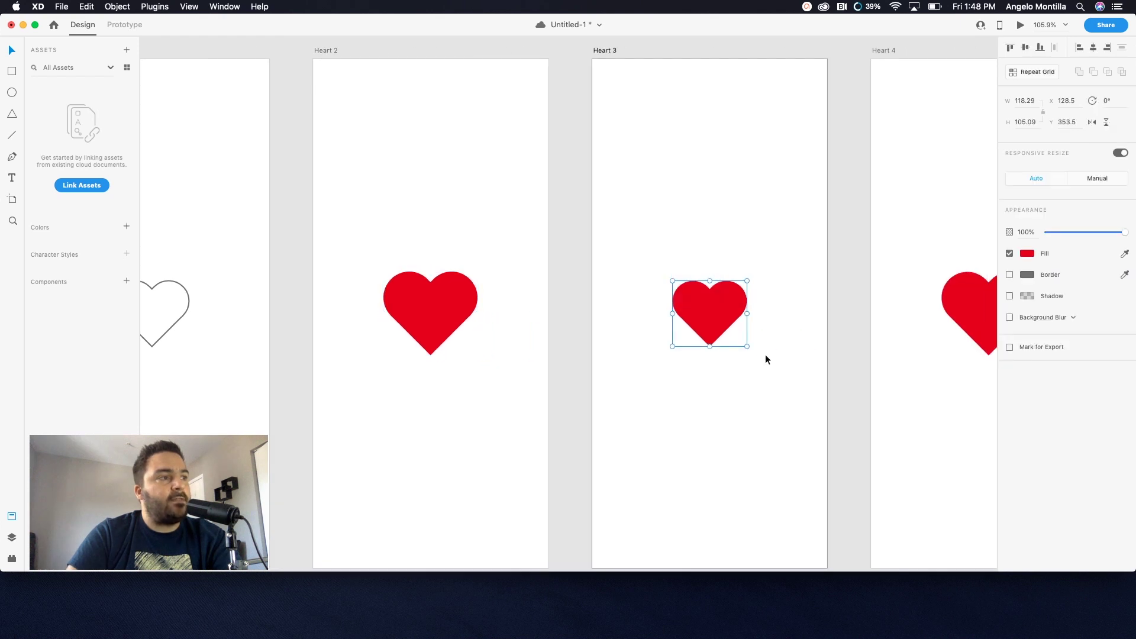
left_click(1094, 52)
left_click_drag(887, 168, 596, 172)
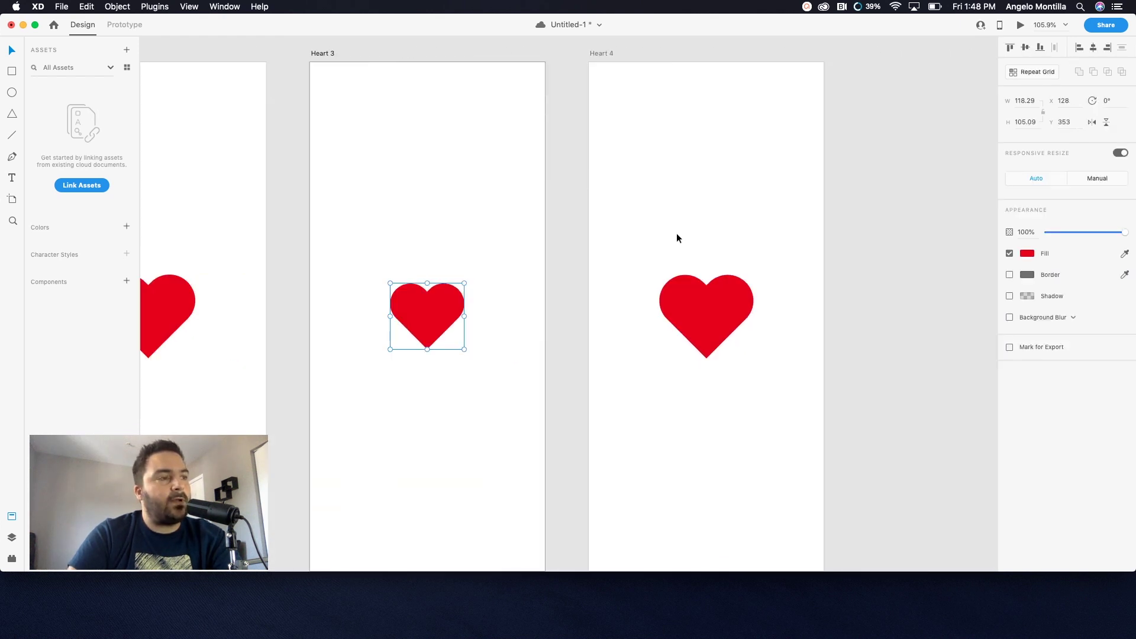
left_click_drag(666, 243, 704, 296)
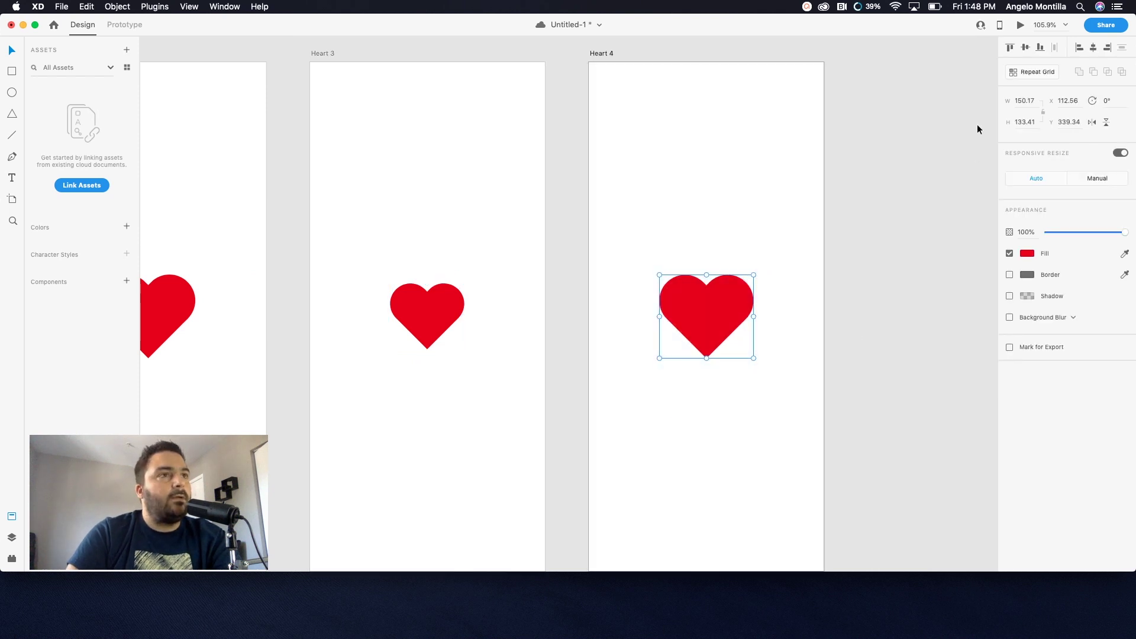
left_click(1025, 48)
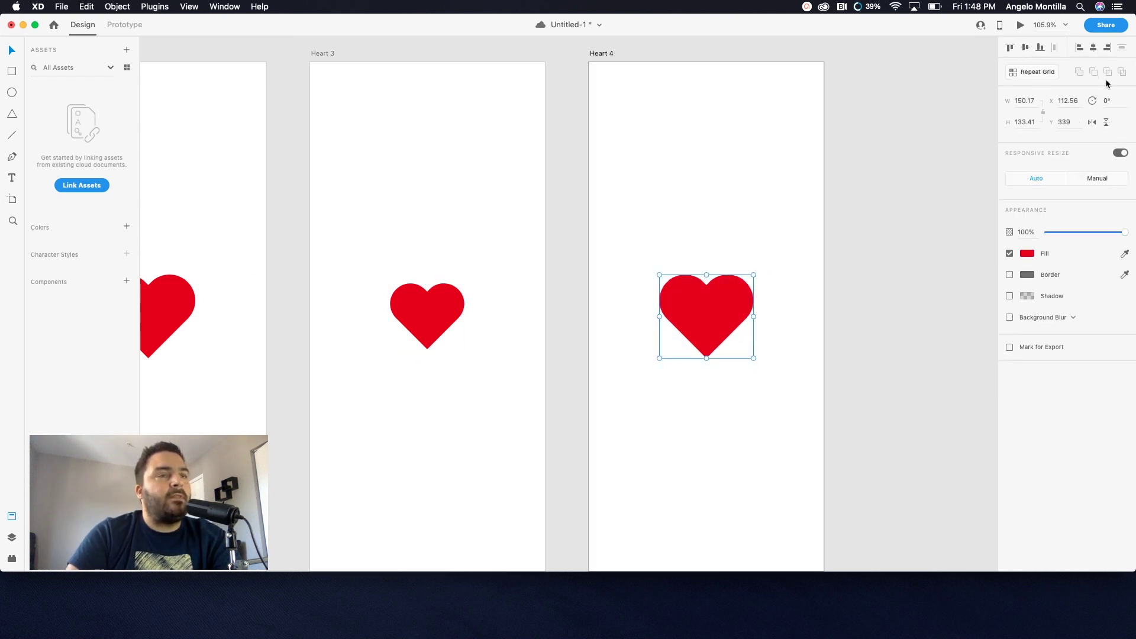
left_click(1093, 51)
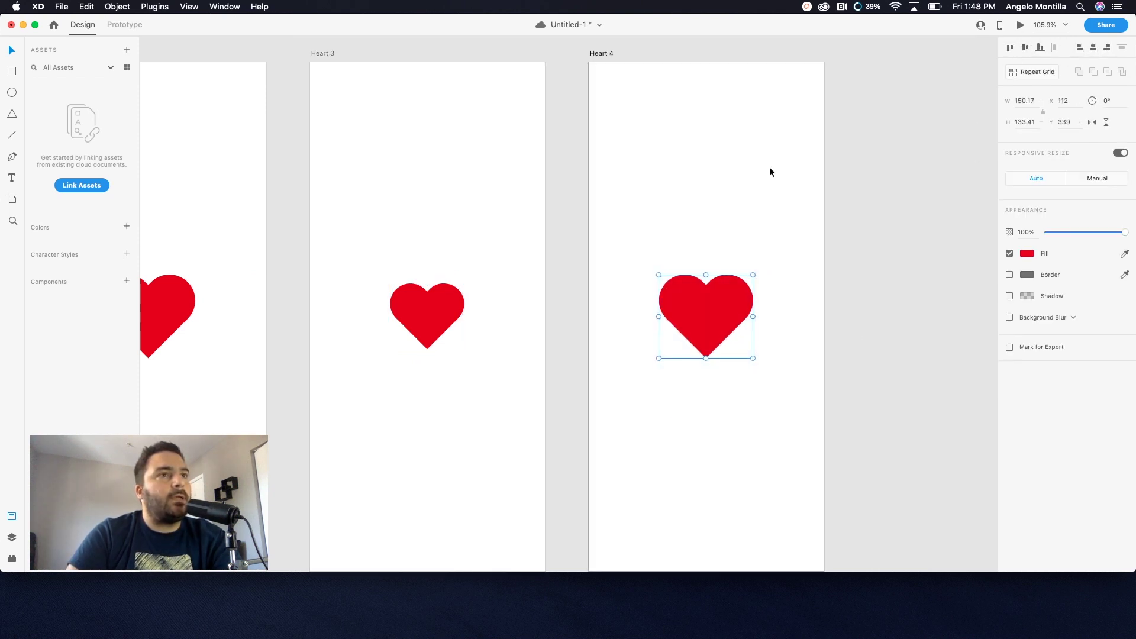
Step: Turn Heart 4's heart into a grey outline with no fill, then view all artboards
left_click(769, 171)
left_click_drag(728, 242, 701, 296)
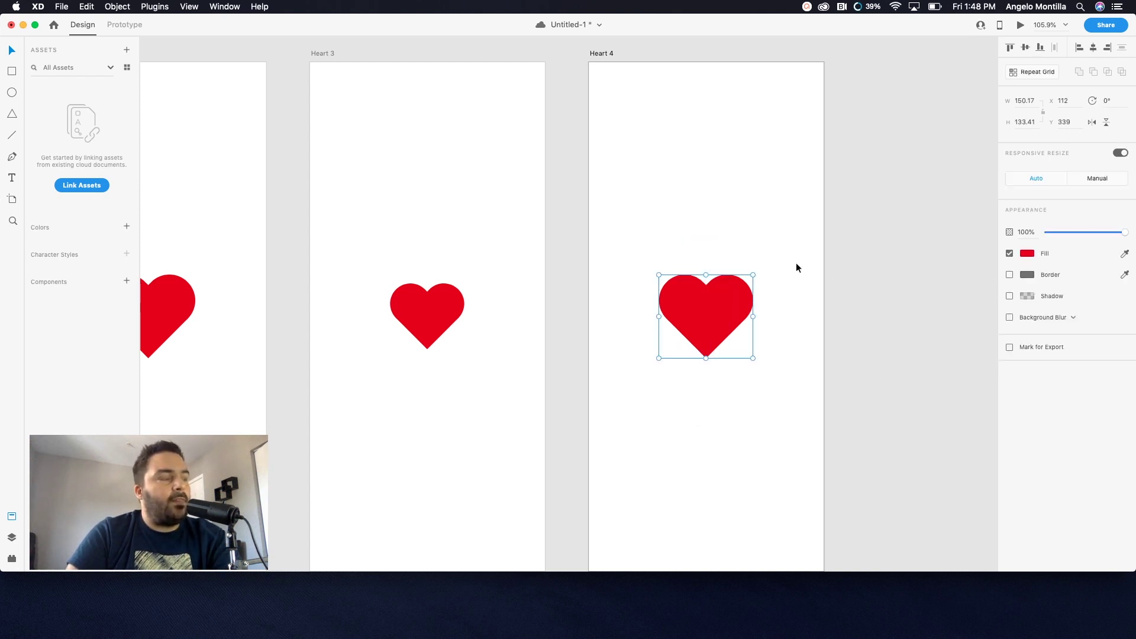
left_click(1010, 253)
left_click(1010, 274)
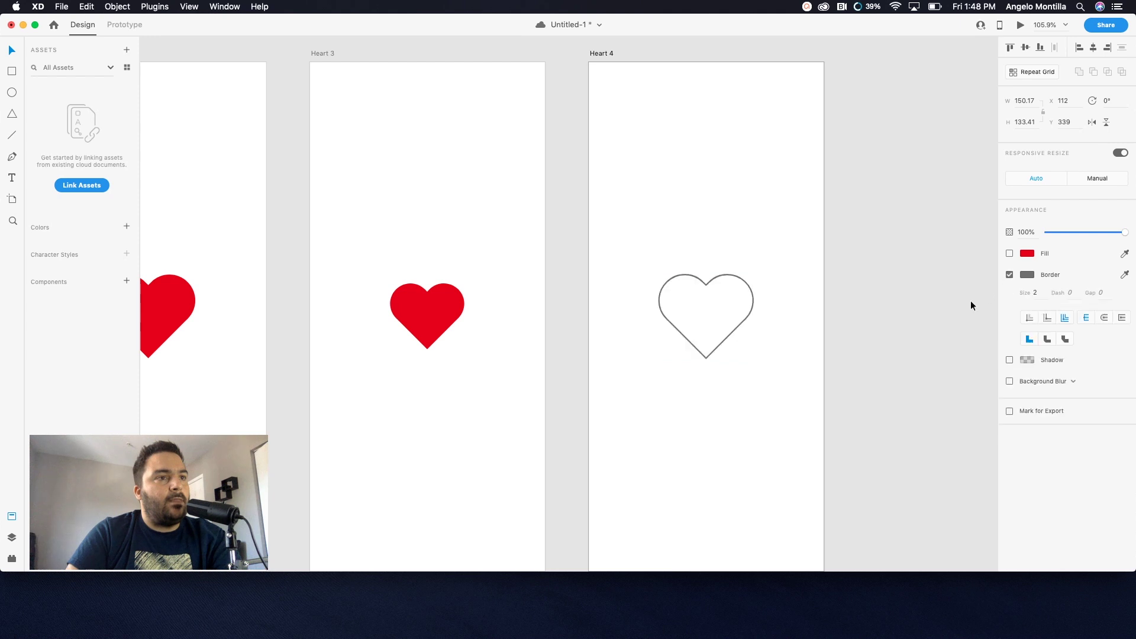
left_click_drag(680, 255, 875, 261)
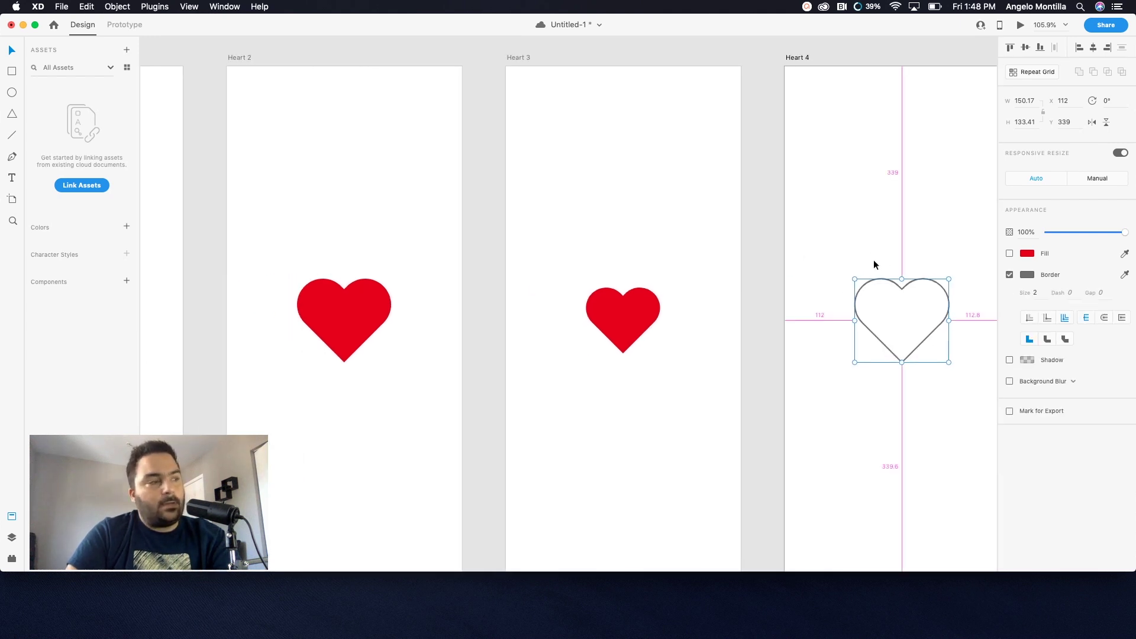
scroll(874, 260, "down", 2)
scroll(874, 261, "down", 3)
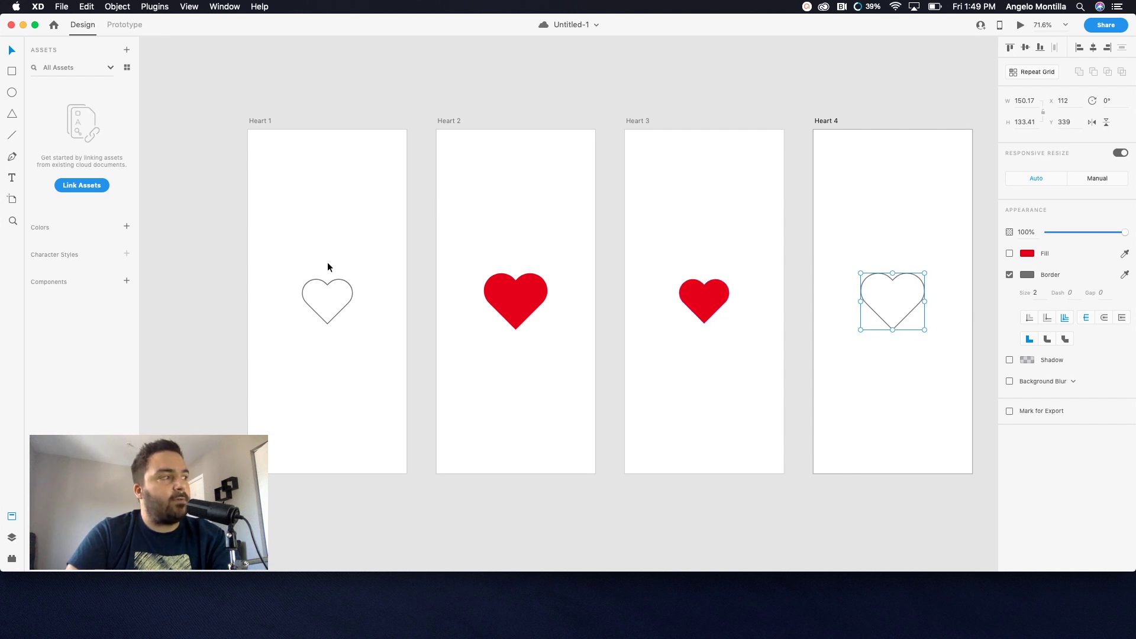
left_click(894, 350)
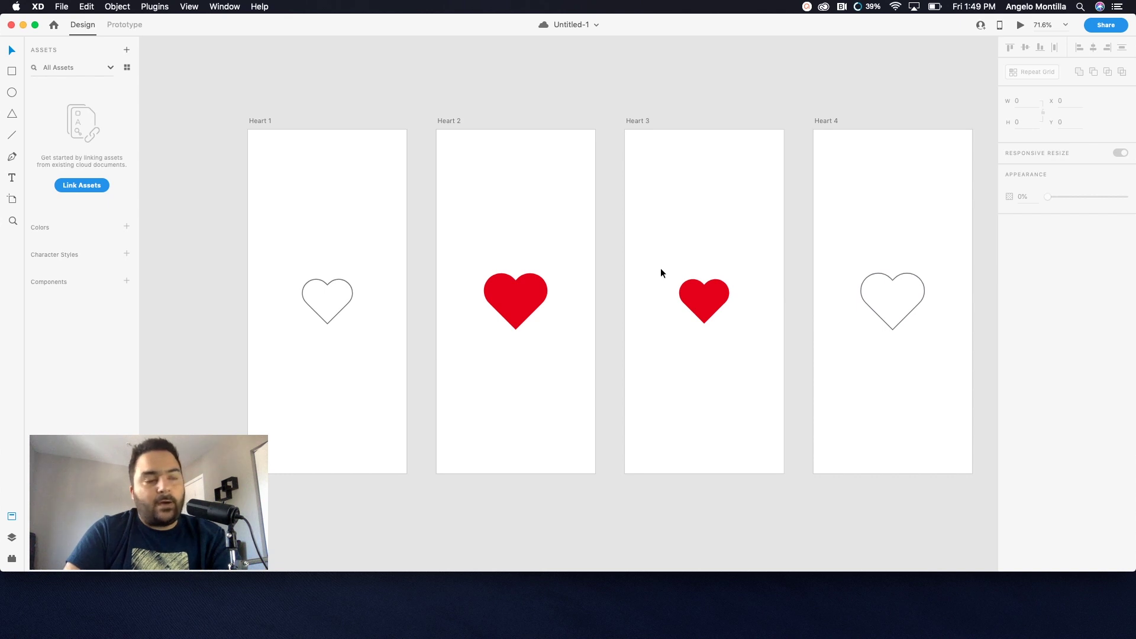
left_click_drag(662, 272, 576, 264)
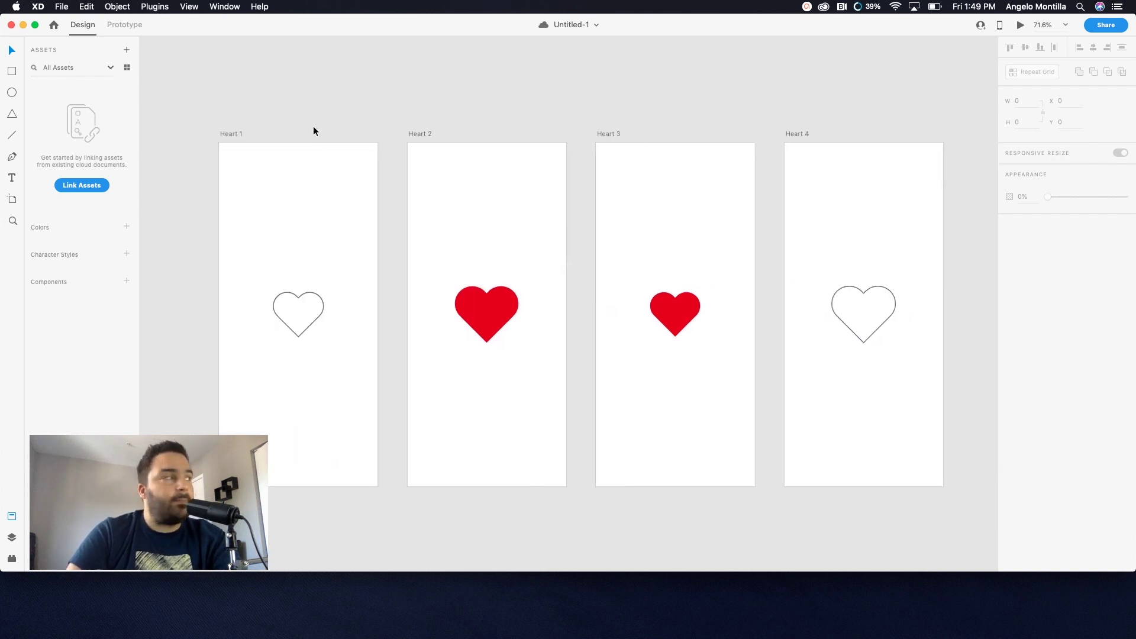
Step: In Prototype mode, link the Heart 1 artboard to Heart 2
left_click(125, 26)
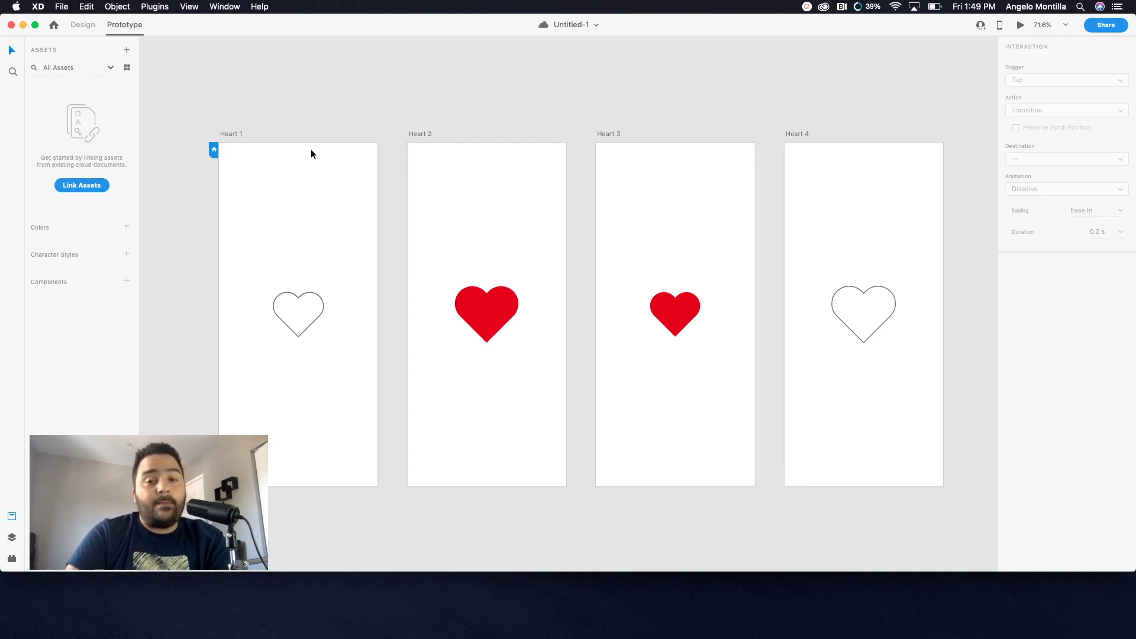
left_click(232, 135)
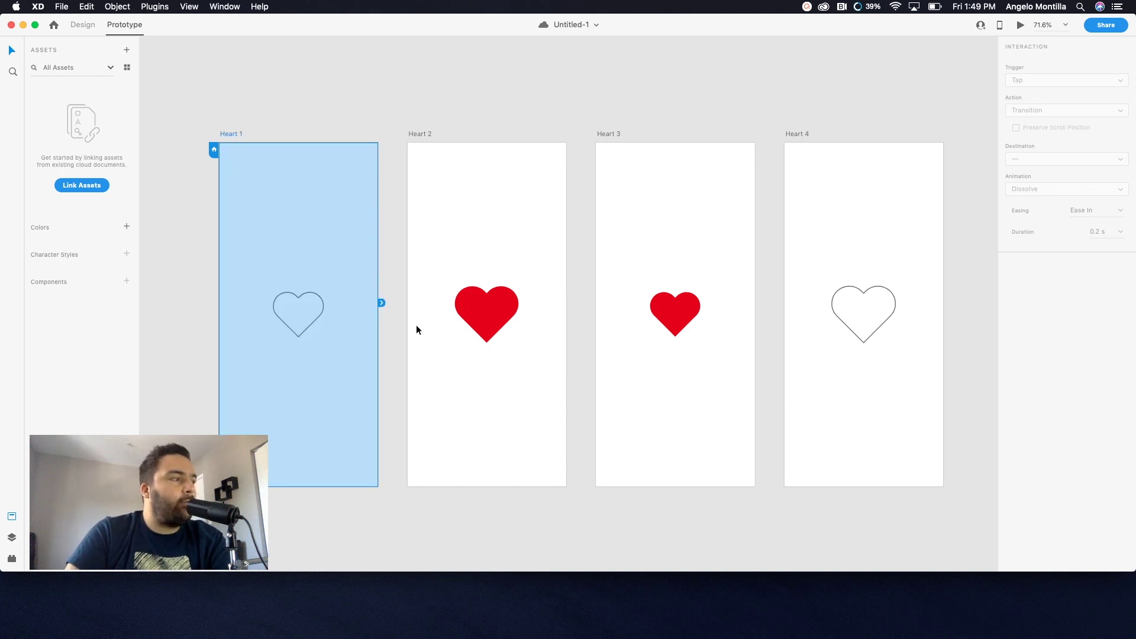
left_click_drag(380, 304, 421, 286)
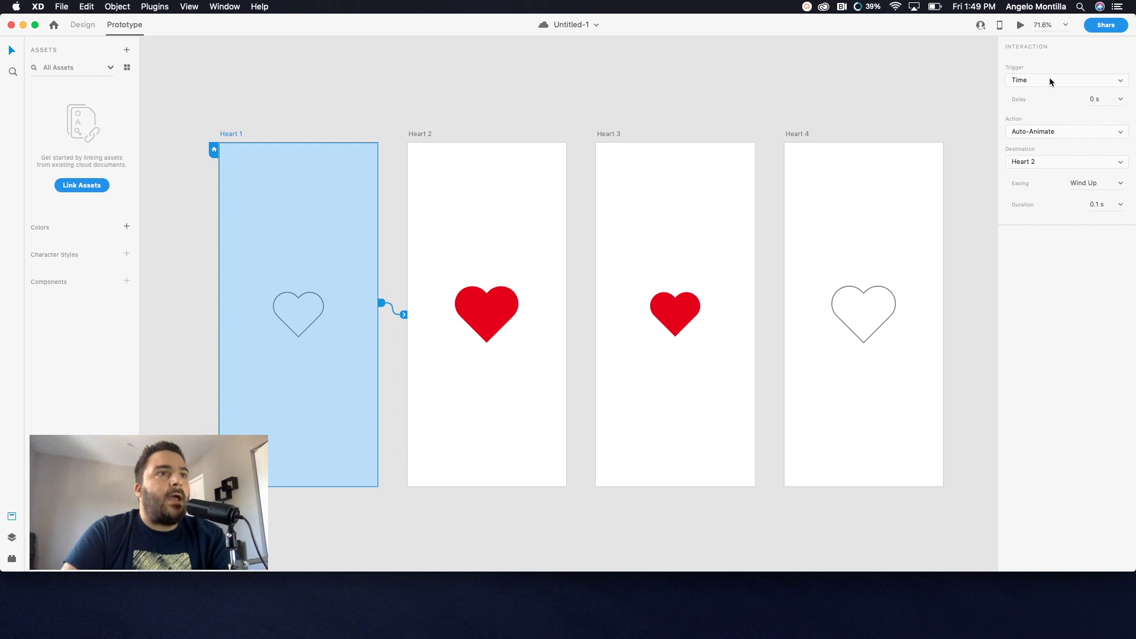
Step: Set the Heart 1 link to Tap trigger, Auto-Animate action and Wind Up easing
left_click(1119, 82)
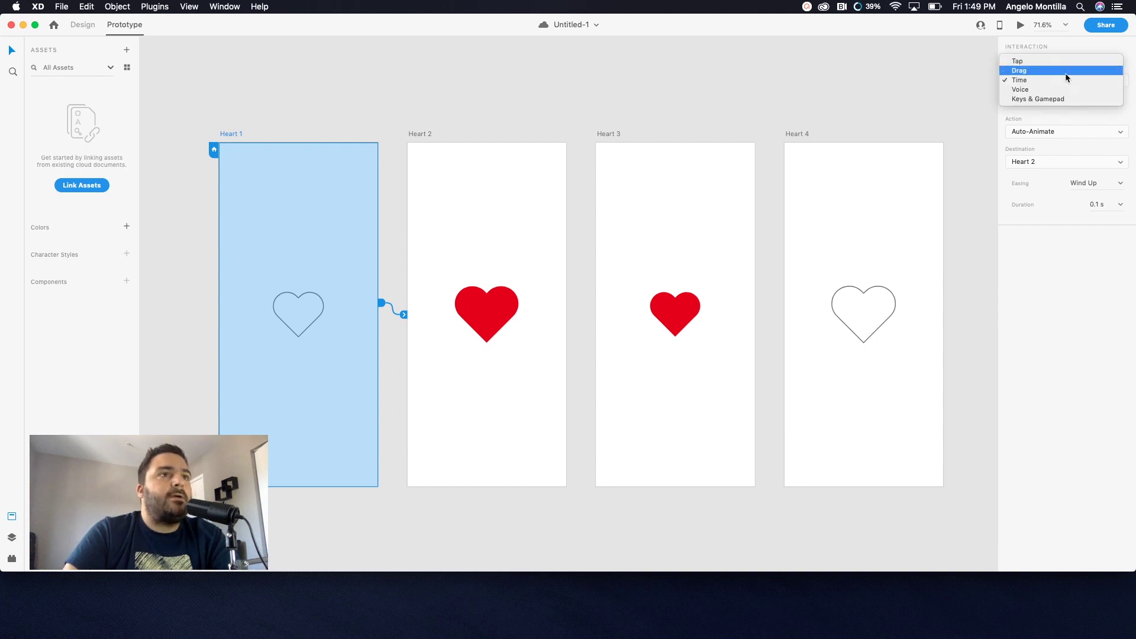
left_click(1026, 64)
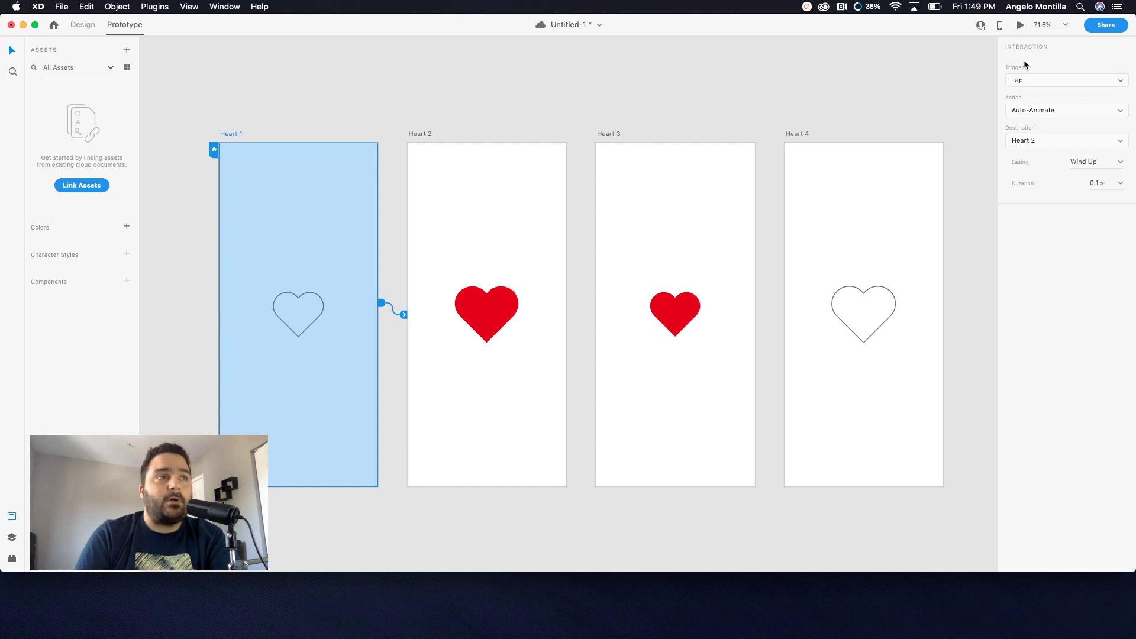
left_click(1042, 113)
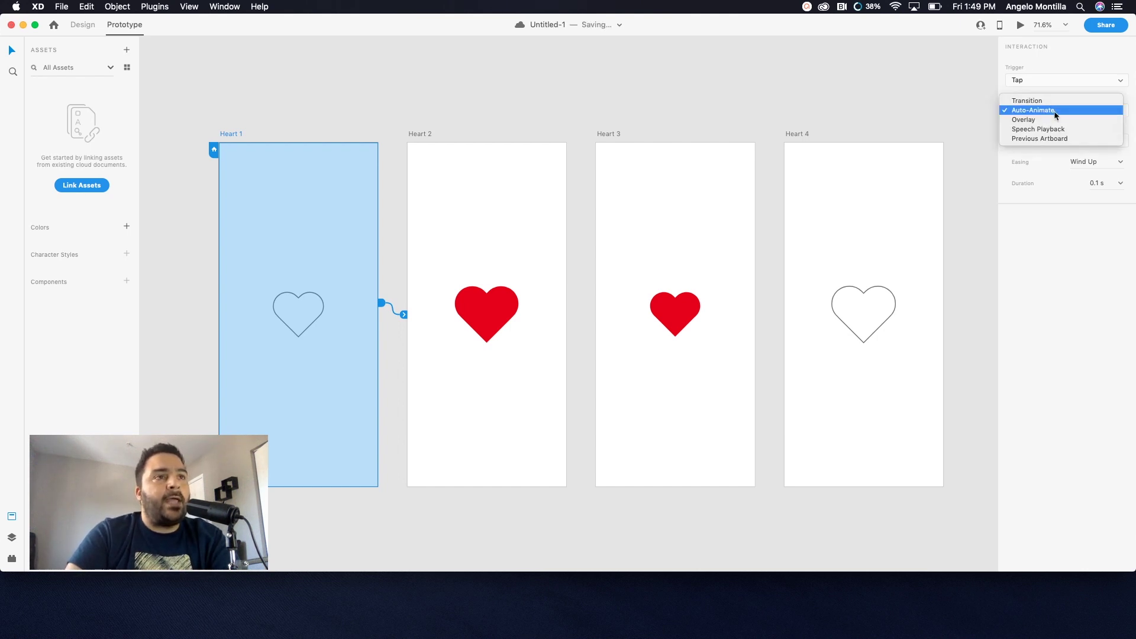
left_click(1054, 112)
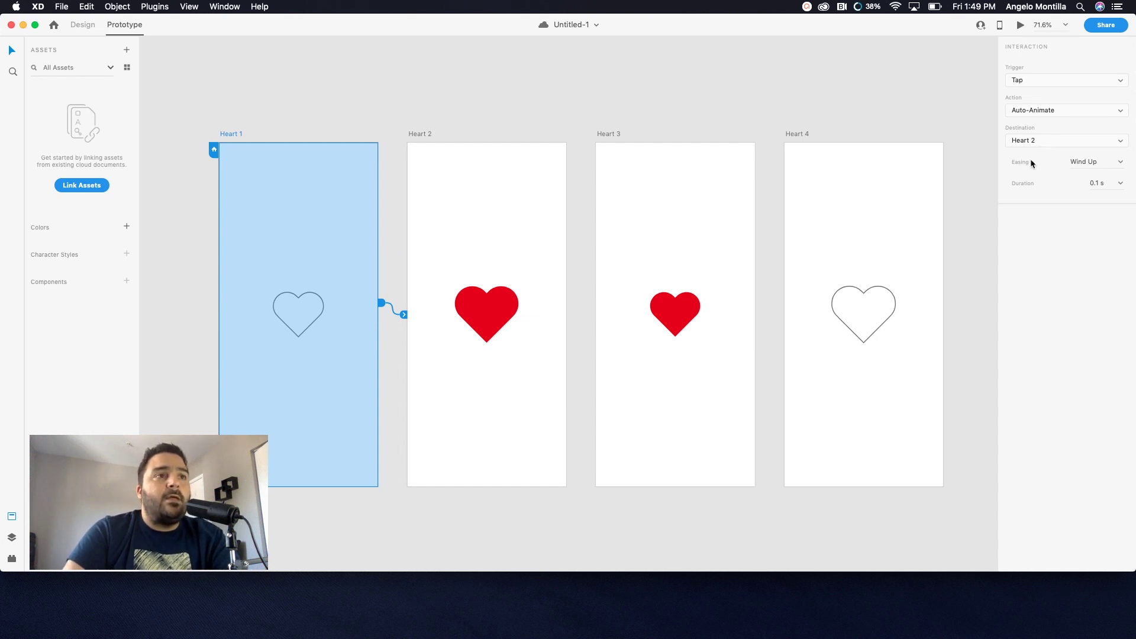
left_click(1109, 167)
left_click(1125, 163)
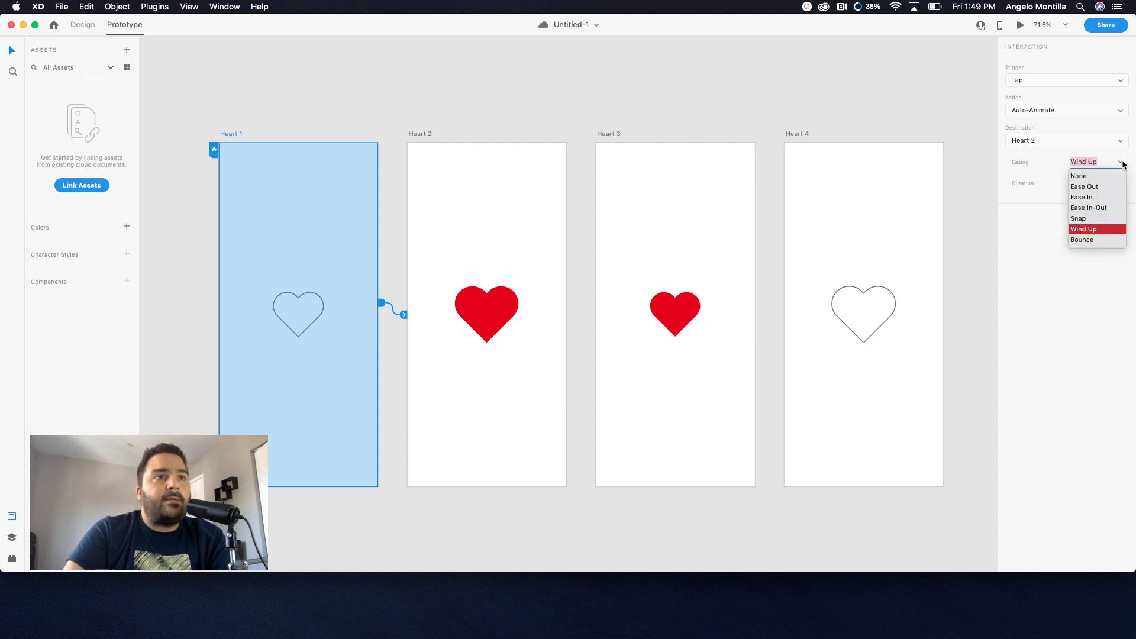
left_click(1080, 231)
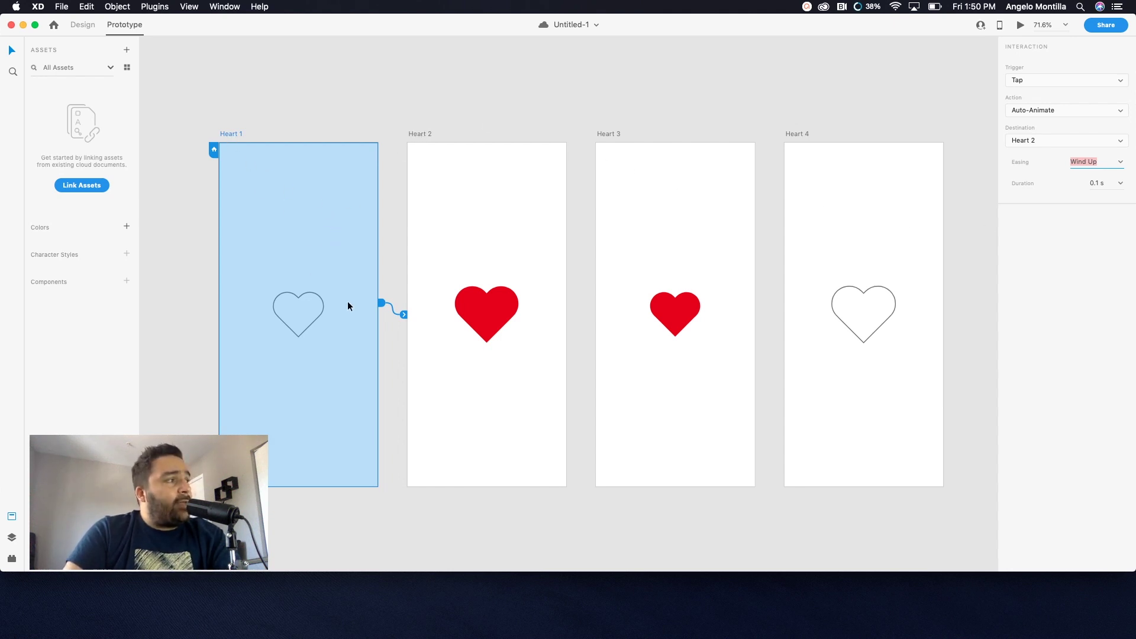
left_click(417, 133)
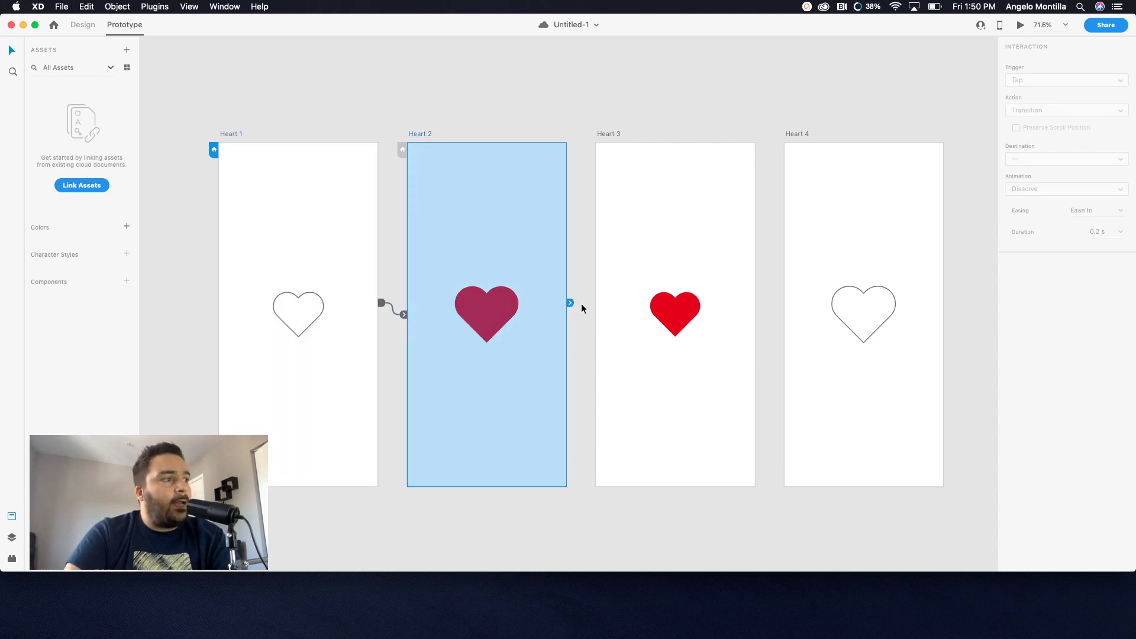
Step: Link Heart 2 to Heart 3 using a Time trigger
left_click_drag(570, 303, 618, 272)
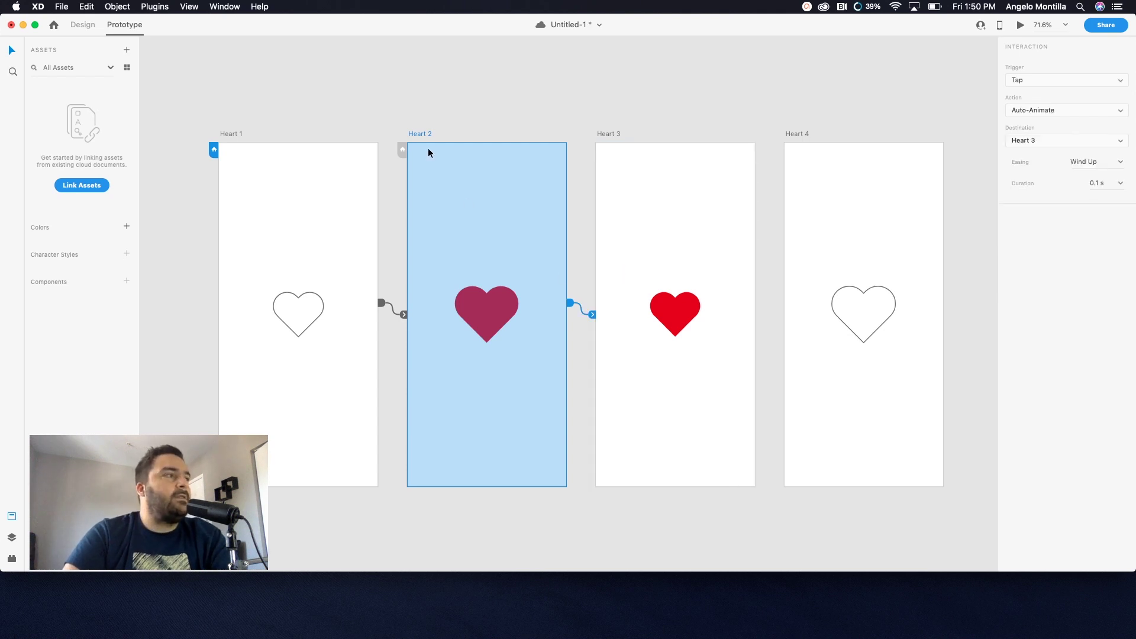
left_click(1120, 81)
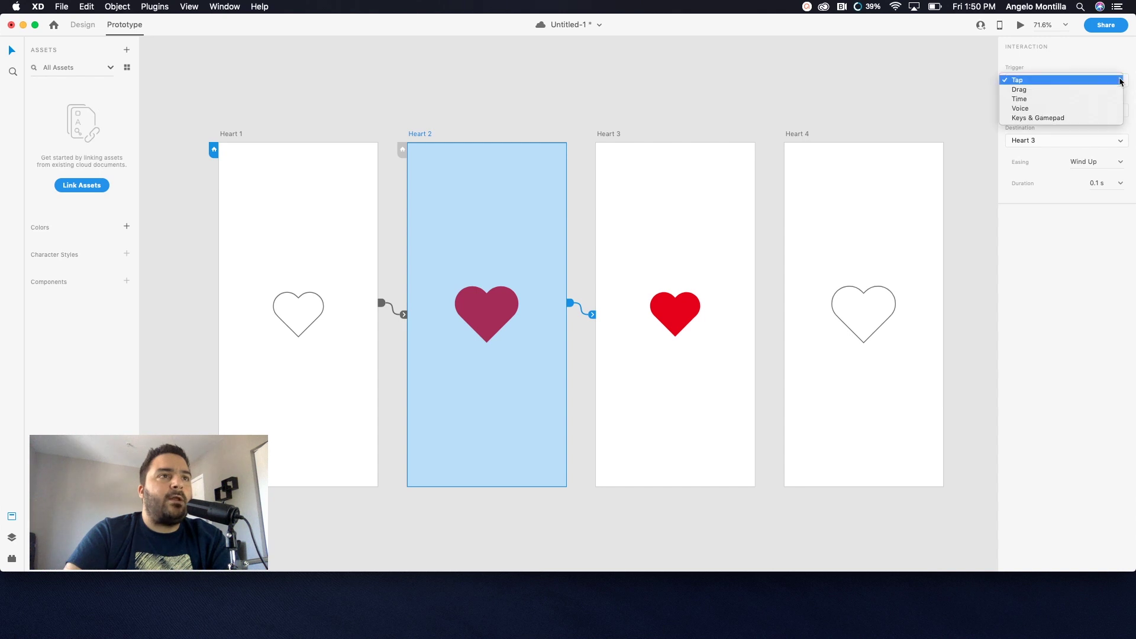
left_click(1070, 99)
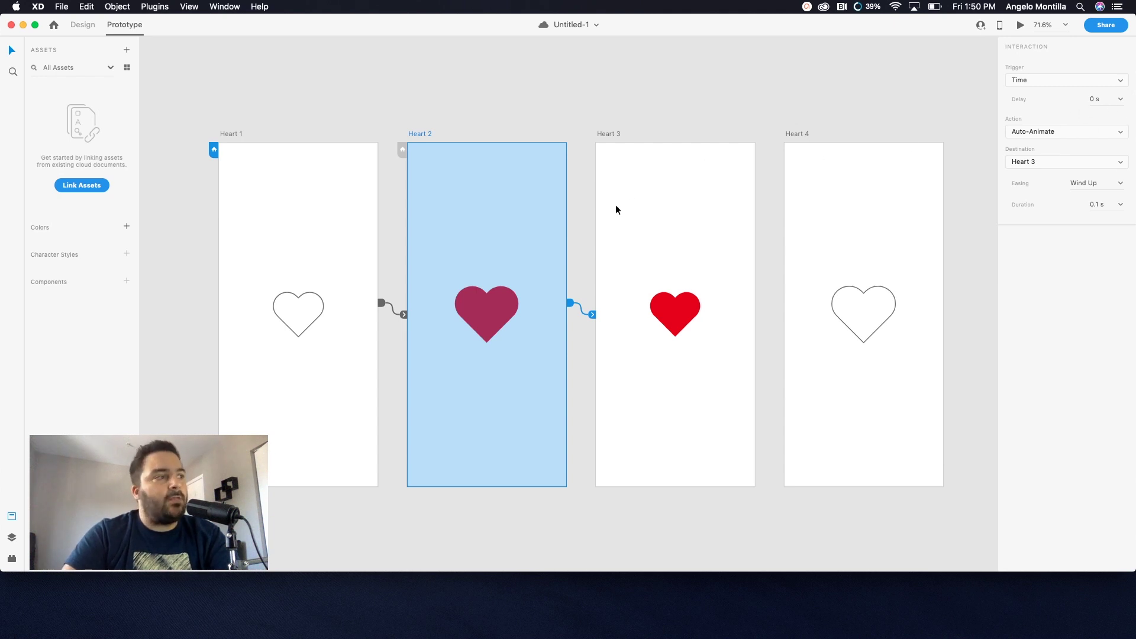
left_click(616, 136)
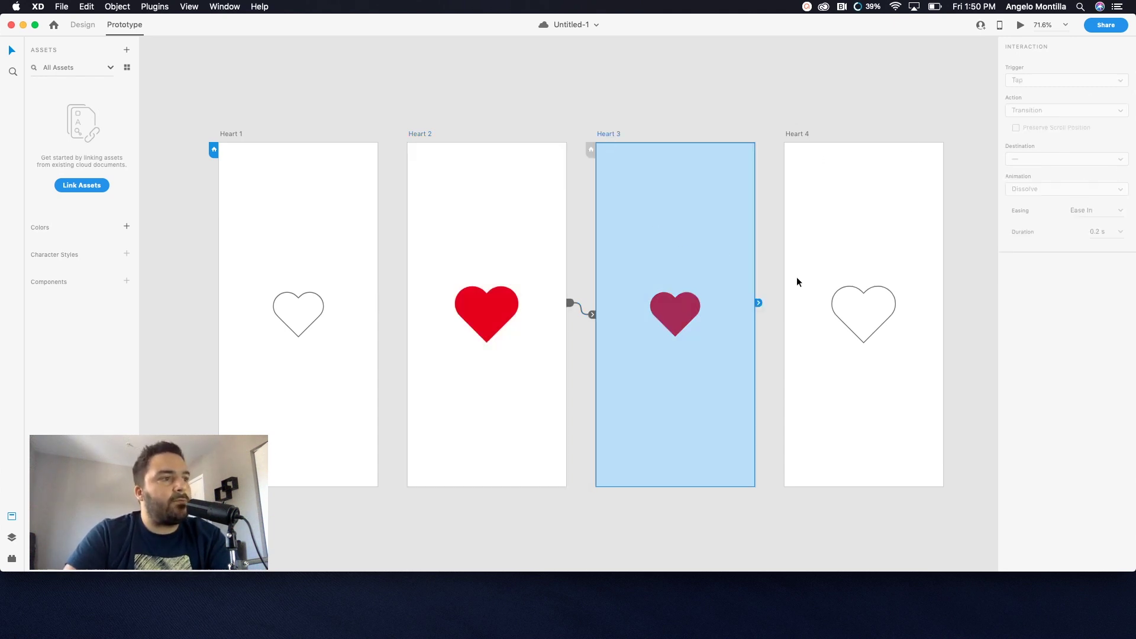
Step: Link Heart 3 to Heart 4 and change its trigger from Time to Tap
left_click_drag(761, 305, 819, 266)
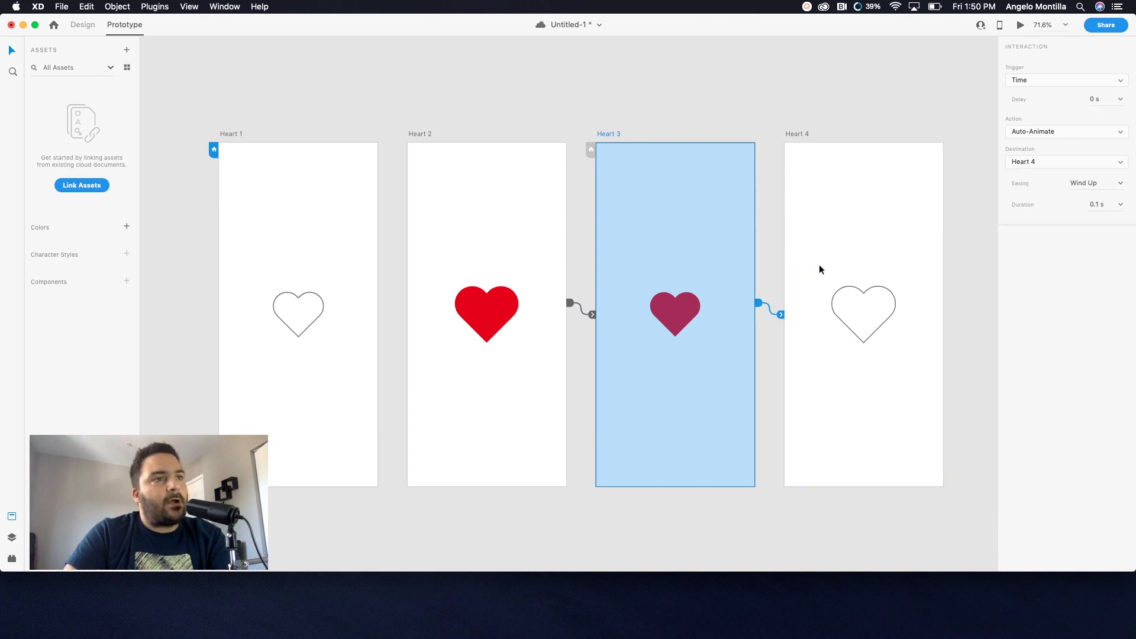
left_click(230, 135)
left_click(416, 133)
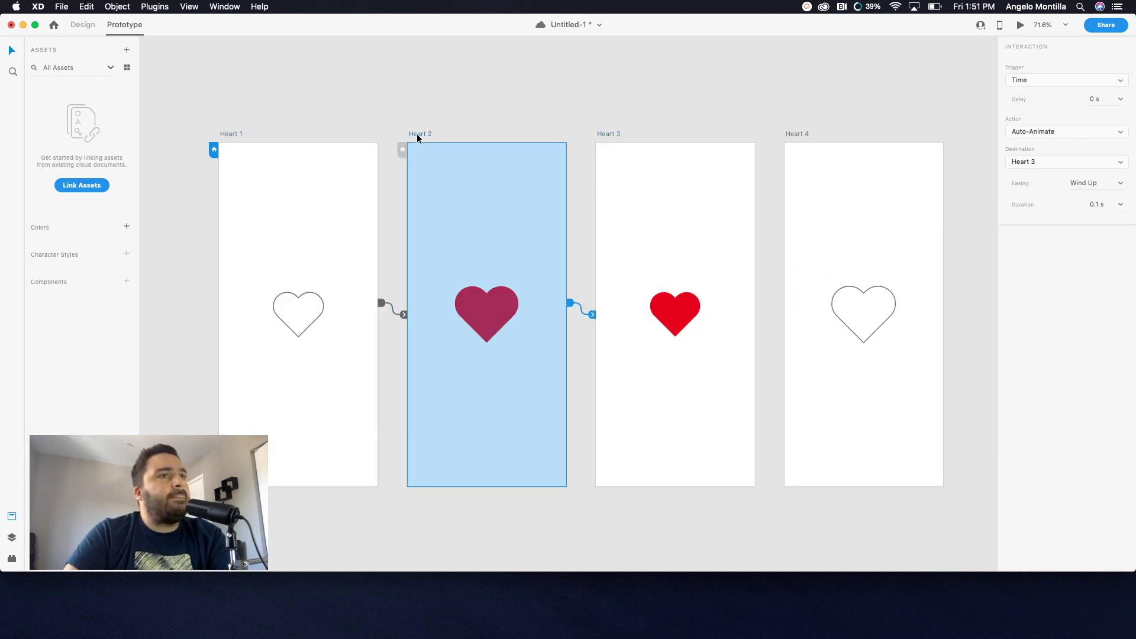
left_click(607, 136)
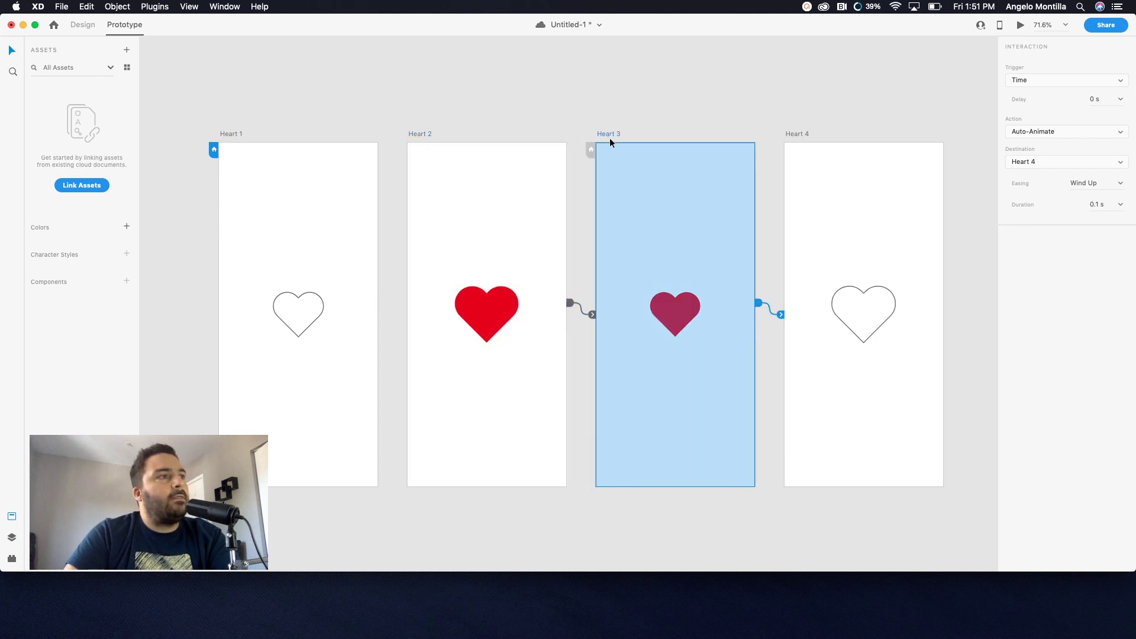
left_click(1097, 82)
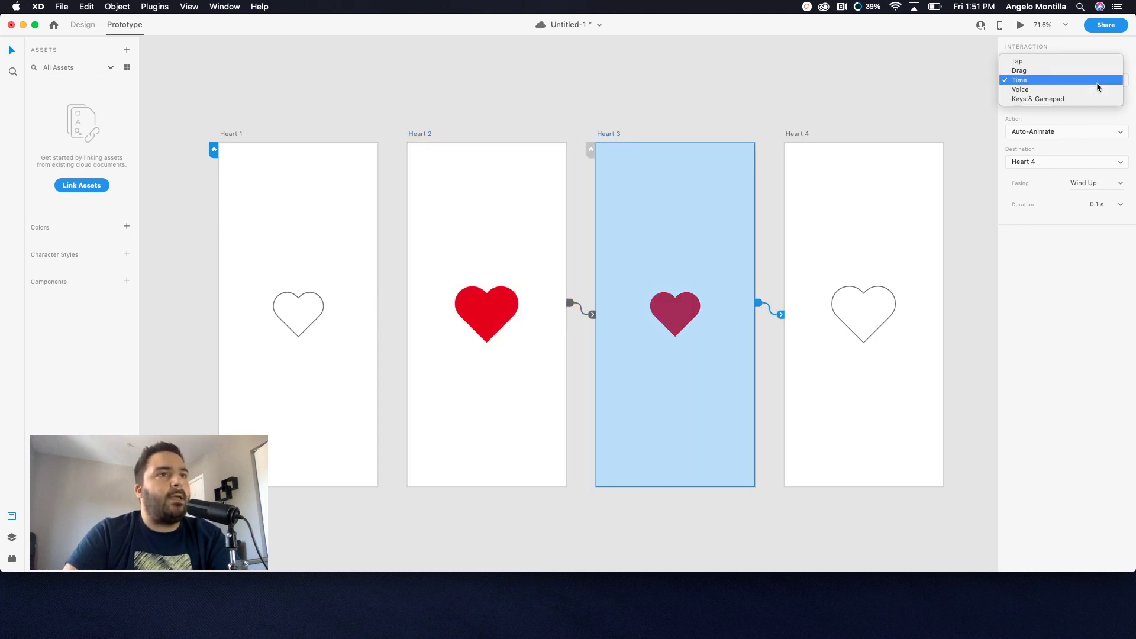
left_click(1037, 62)
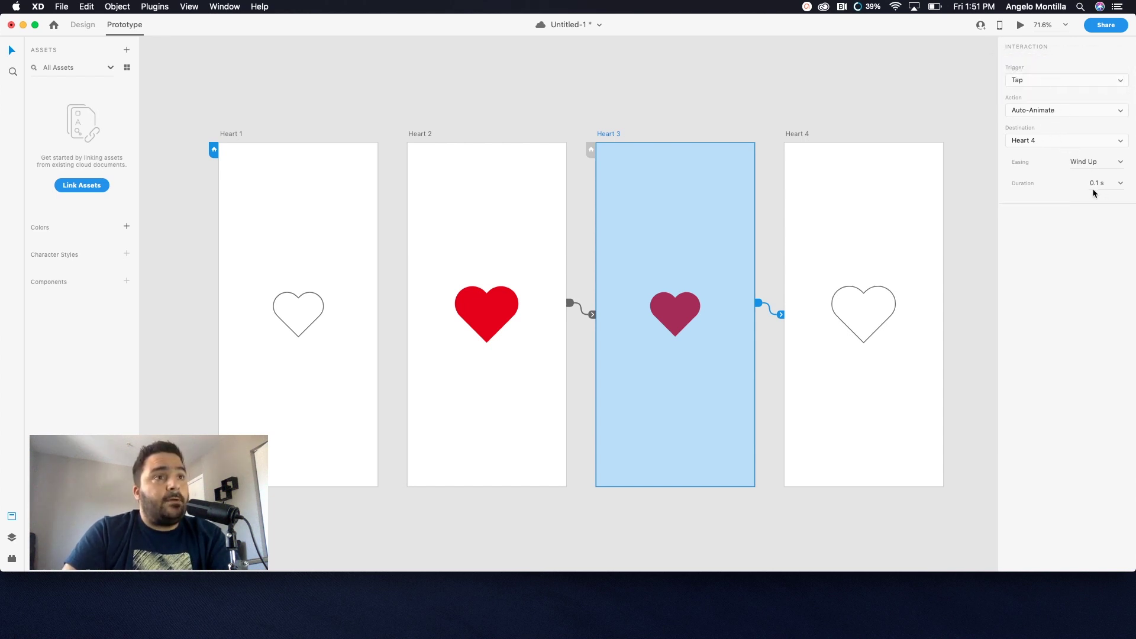
left_click(801, 134)
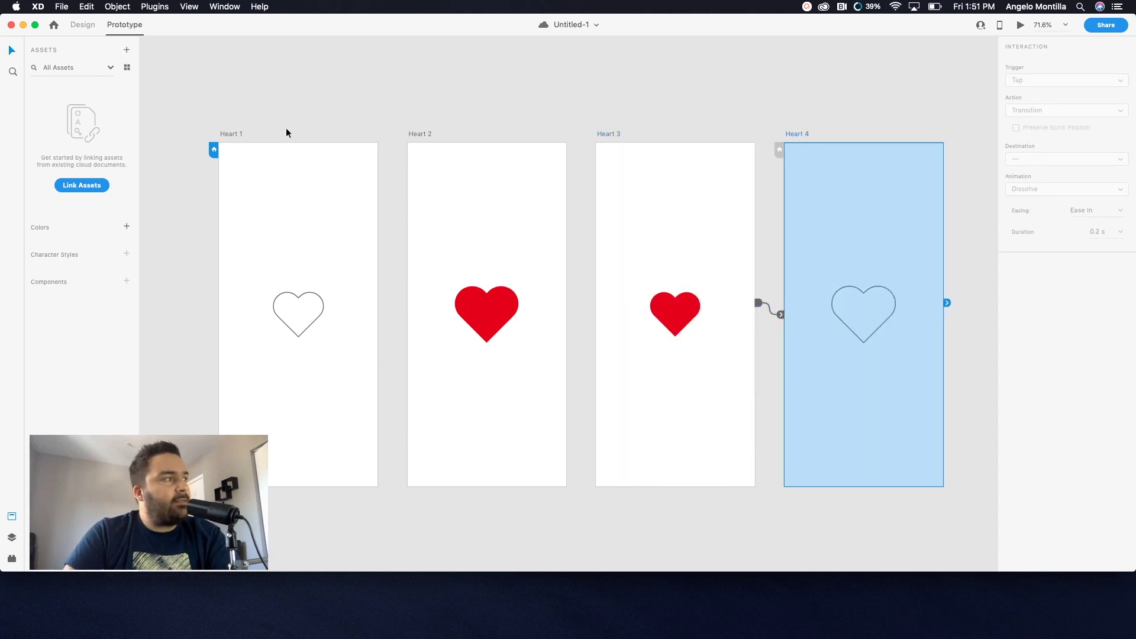
left_click(236, 133)
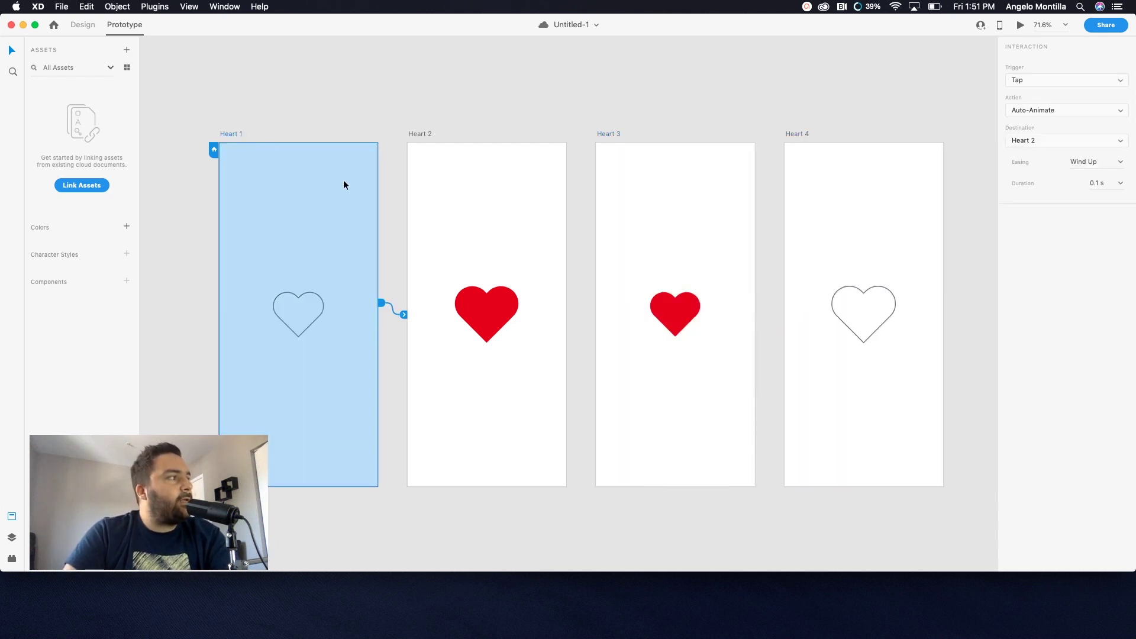
left_click(1021, 26)
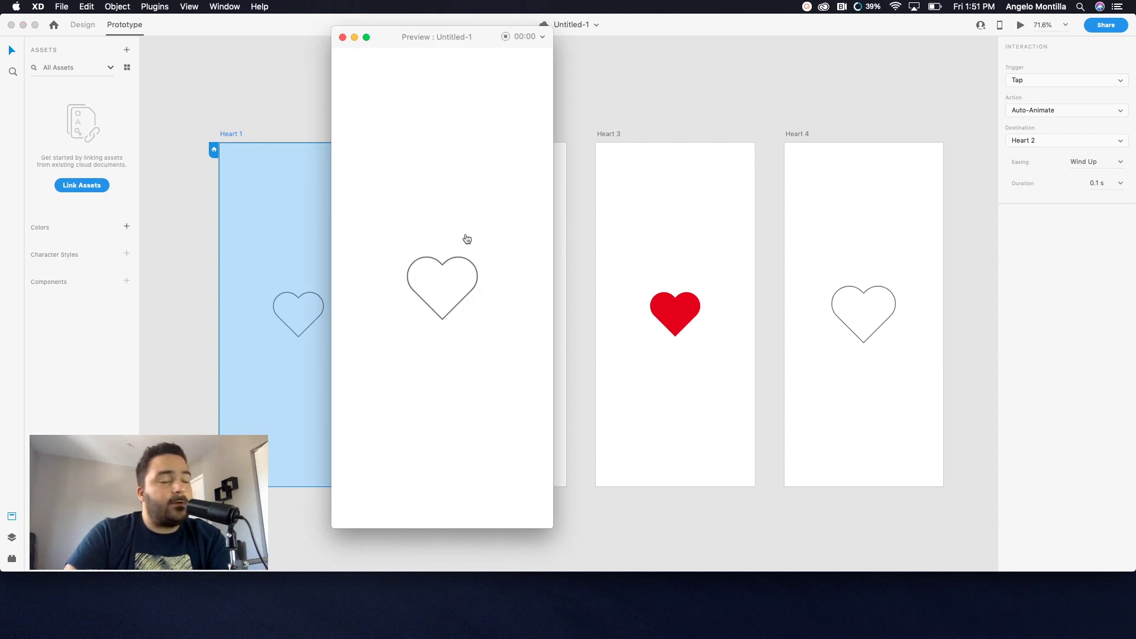
left_click(475, 270)
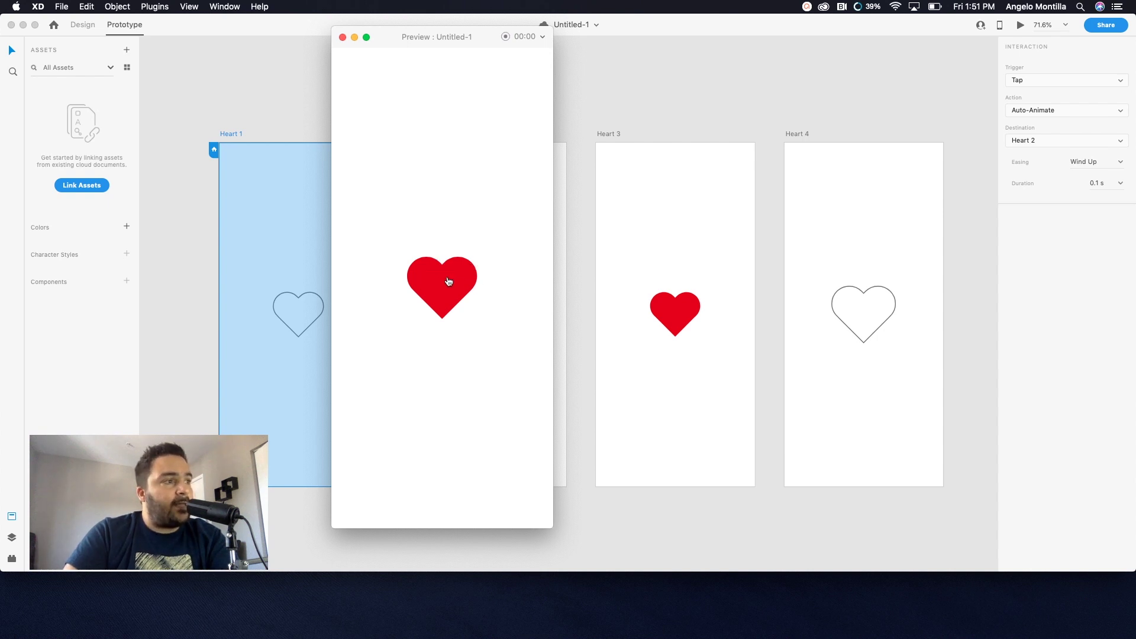
left_click(447, 279)
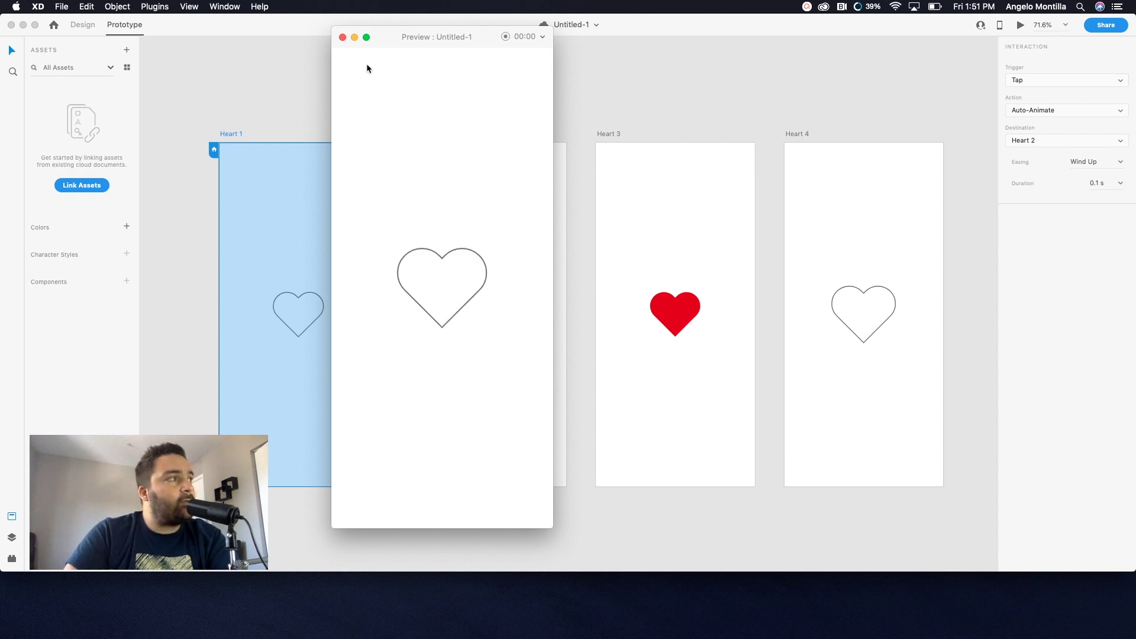
left_click(342, 38)
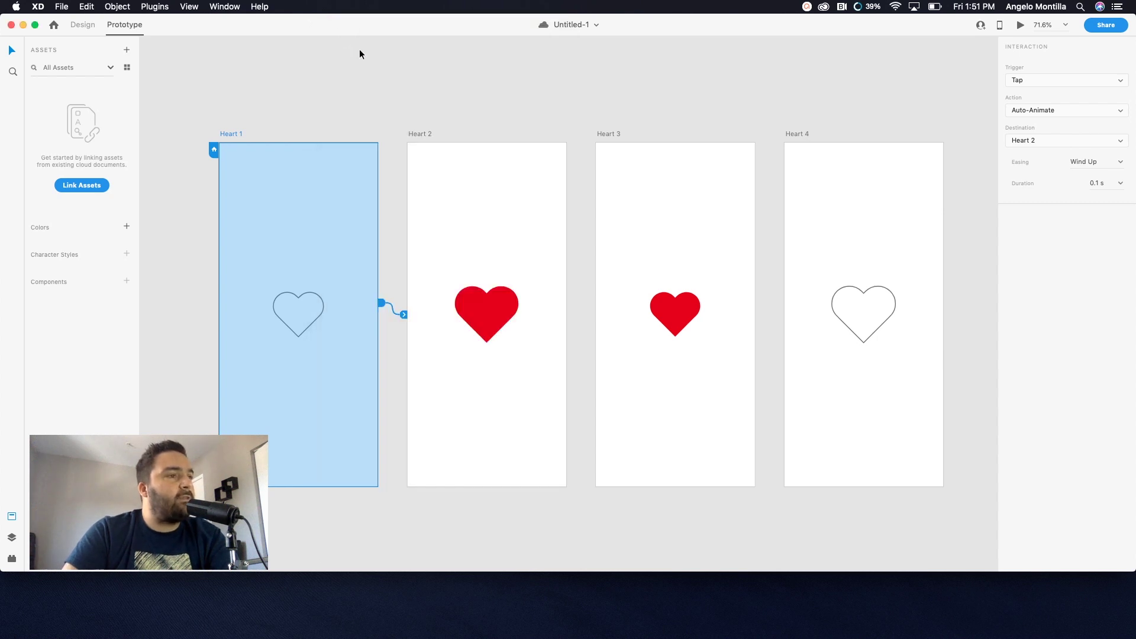
left_click(795, 134)
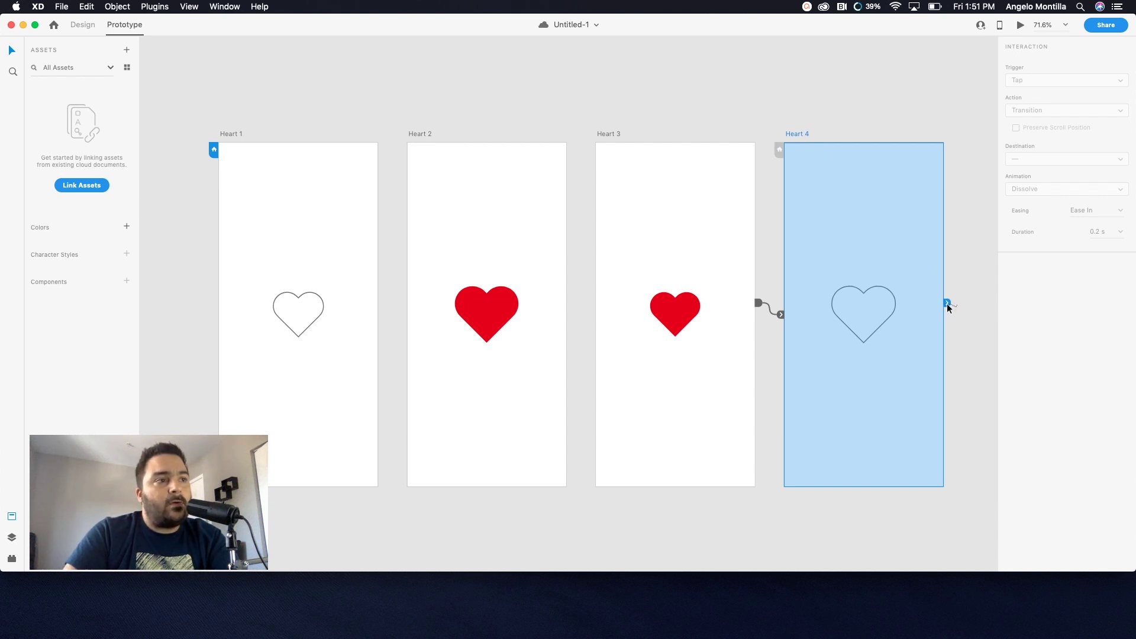
Step: Link Heart 4 back to Heart 1 with a Time trigger and save the file
left_click_drag(949, 303, 340, 202)
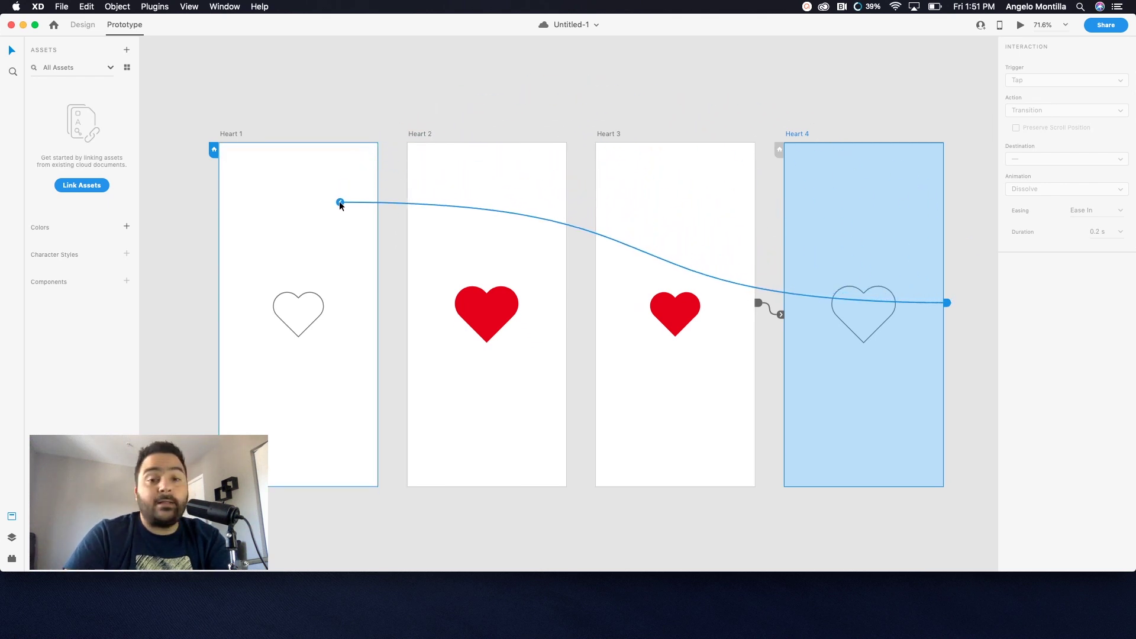
left_click_drag(339, 202, 339, 201)
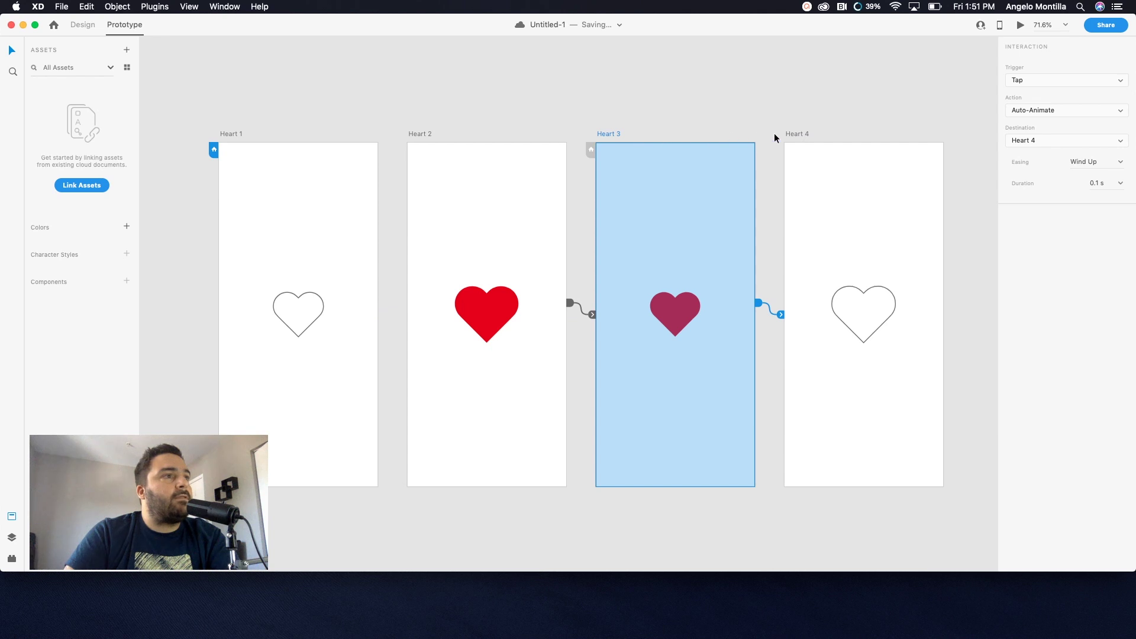
left_click(800, 135)
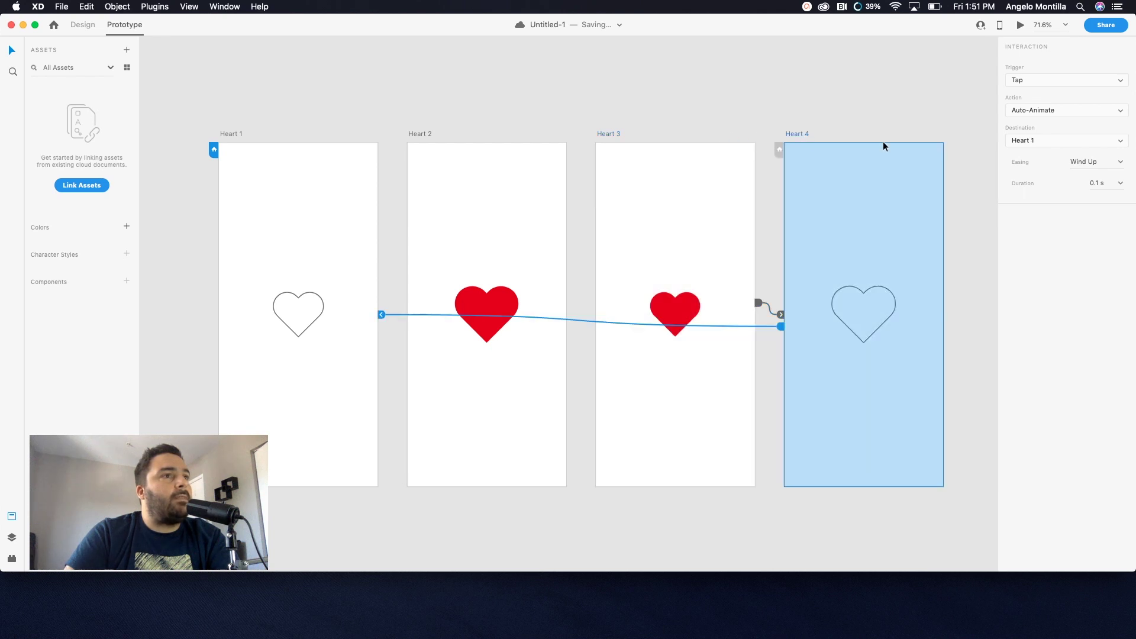
left_click(1040, 79)
left_click(1037, 98)
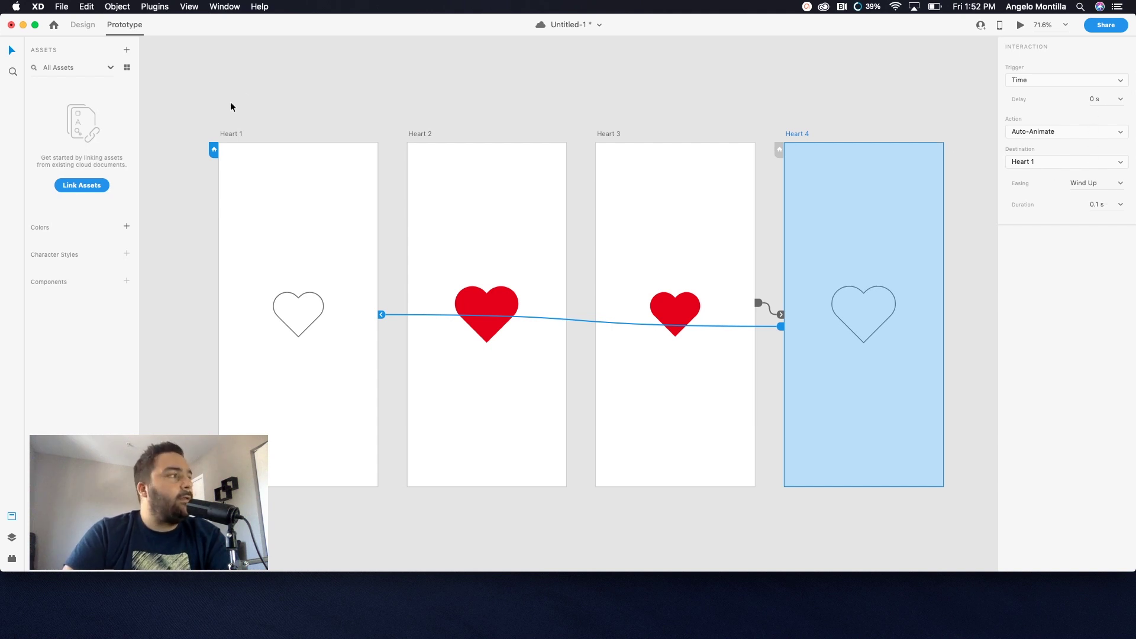
key("super+s")
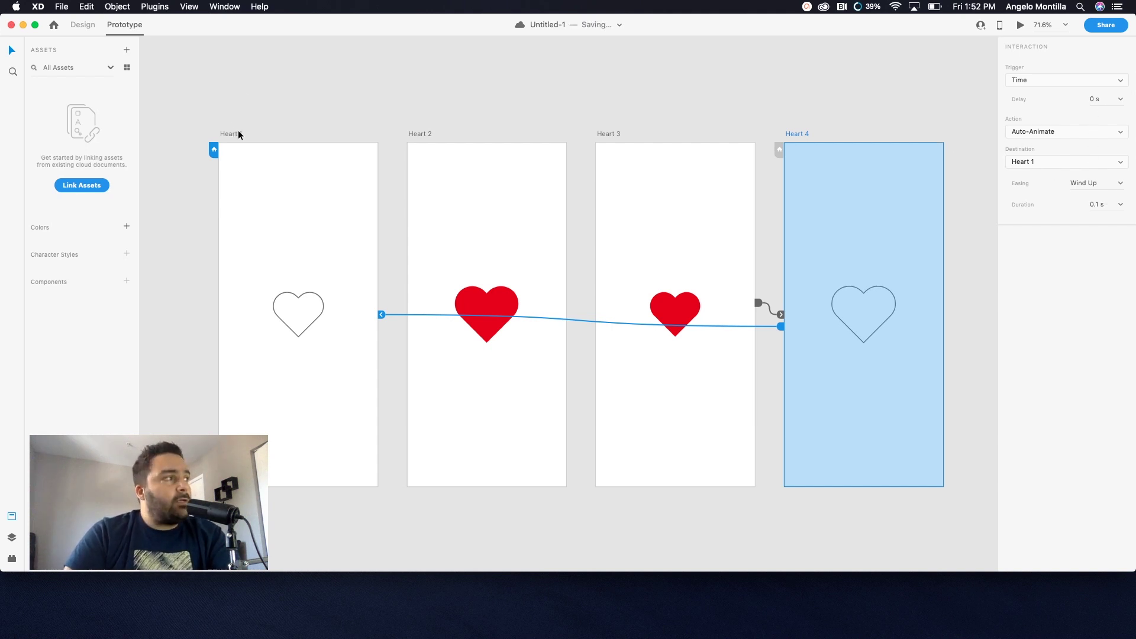
Step: Review the interaction on each of Heart 1 through Heart 4, ending on Heart 1
left_click(235, 134)
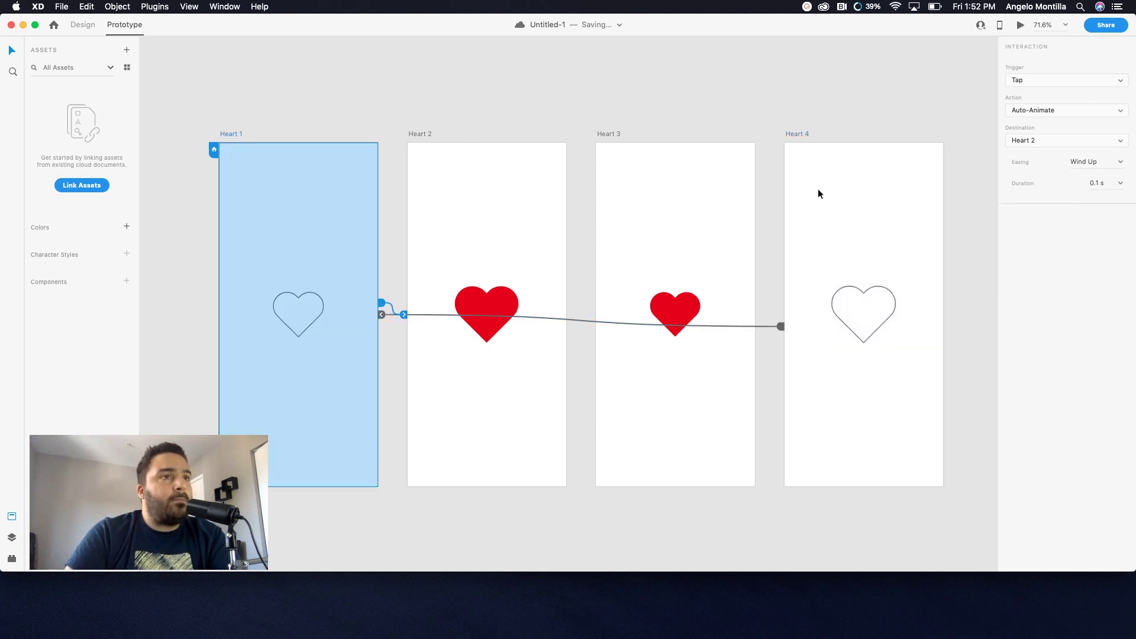
left_click(424, 133)
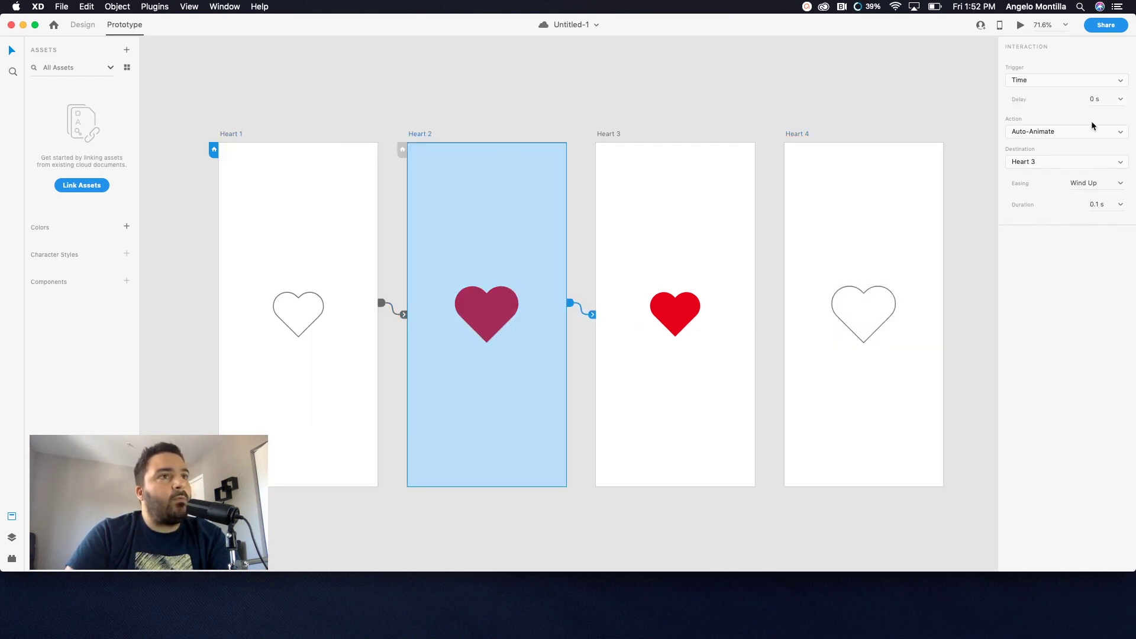
left_click(613, 135)
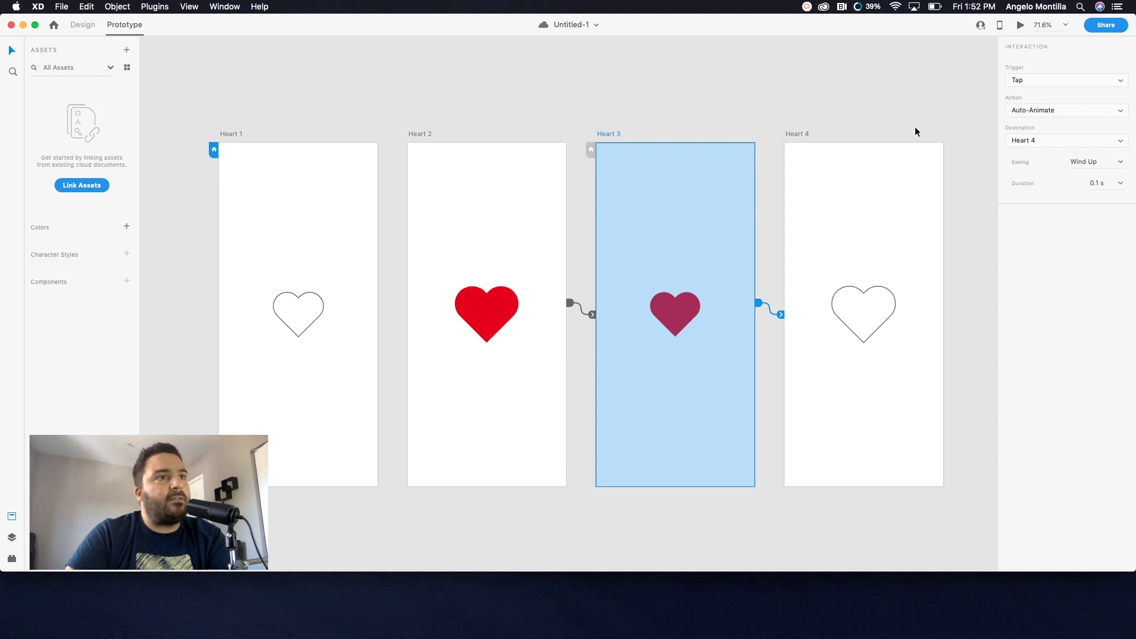
left_click(804, 135)
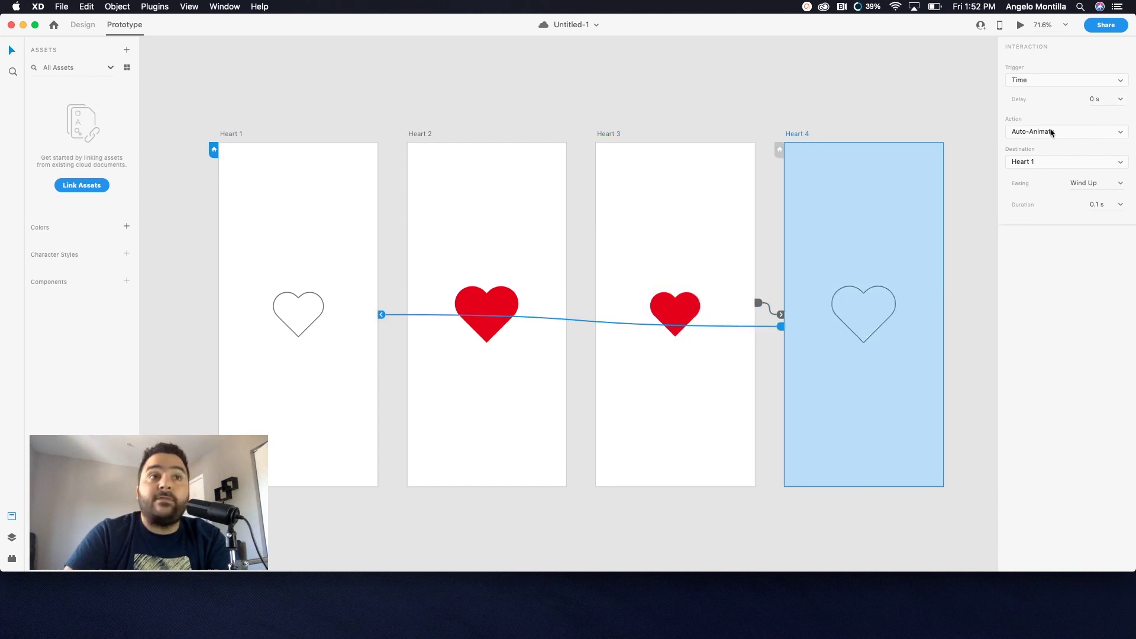
left_click(231, 135)
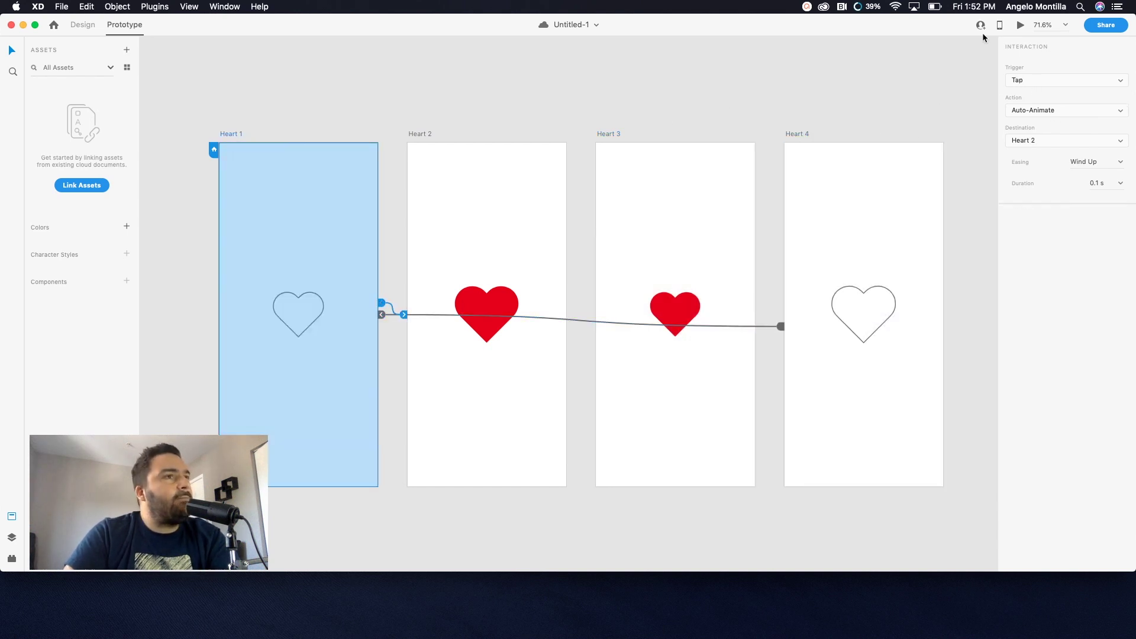
Step: Preview the prototype and tap the heart repeatedly to toggle between filled red and outline
left_click(1021, 26)
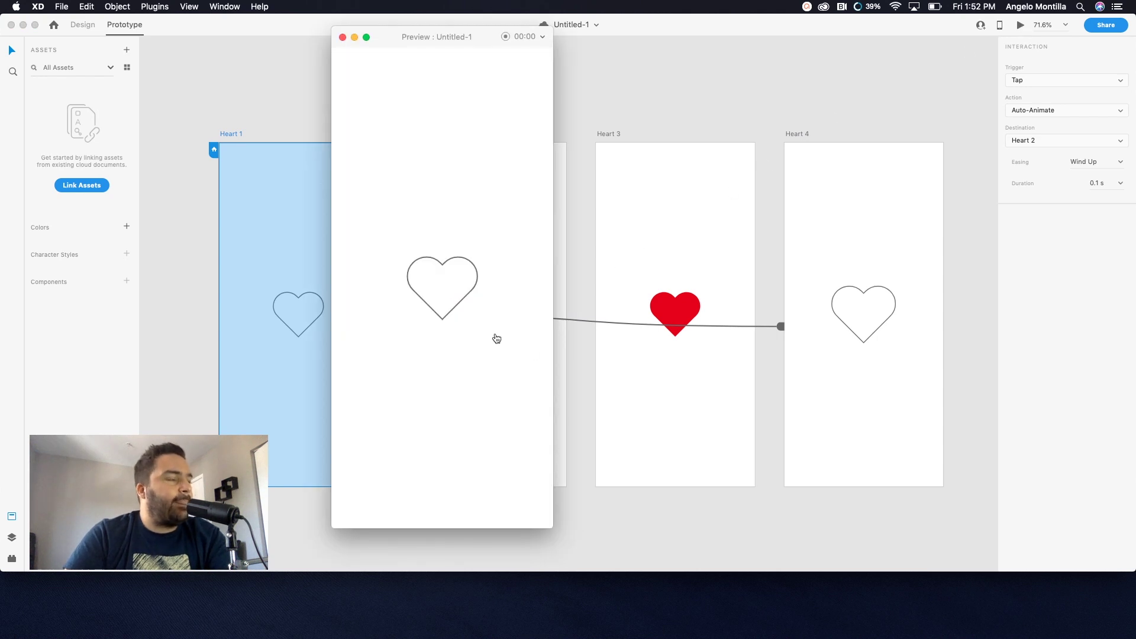
left_click(470, 281)
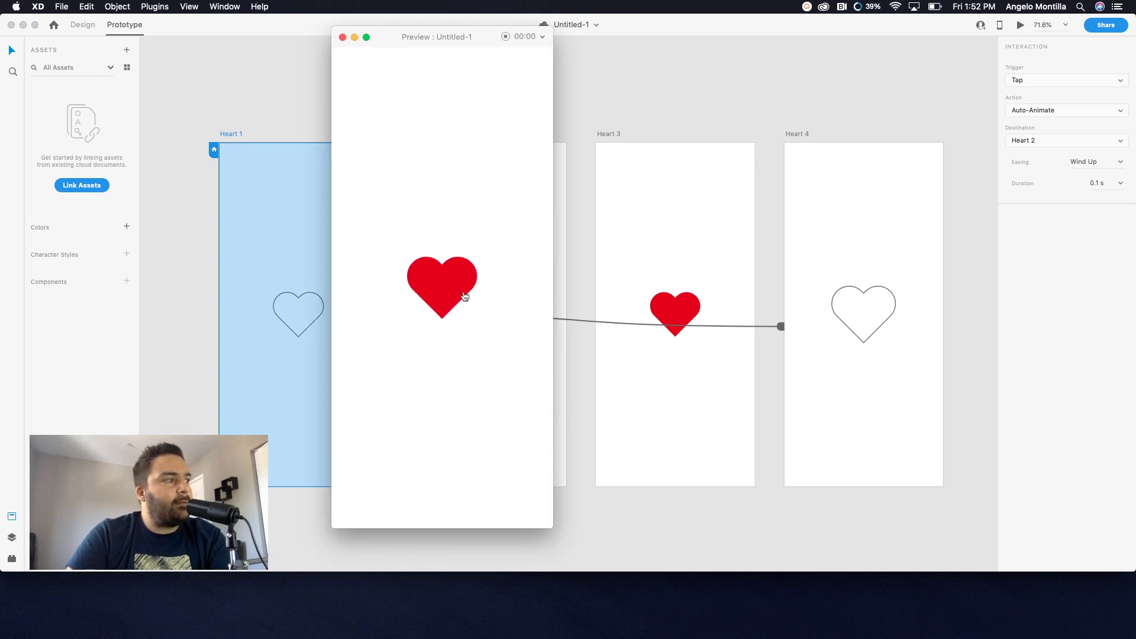
left_click(466, 287)
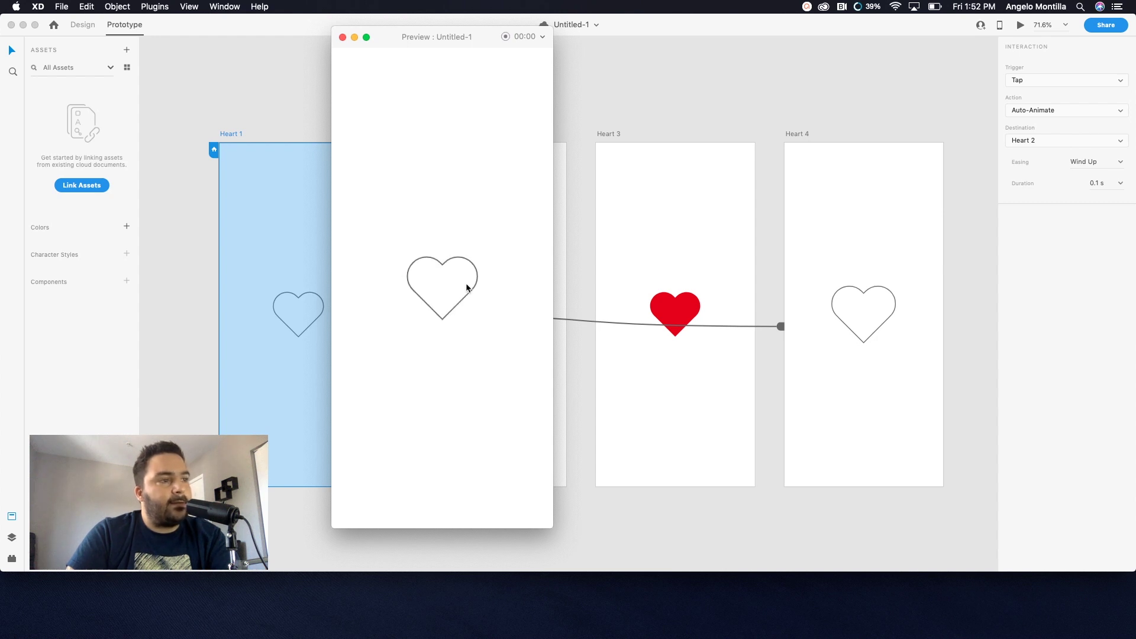
left_click(467, 288)
left_click(467, 287)
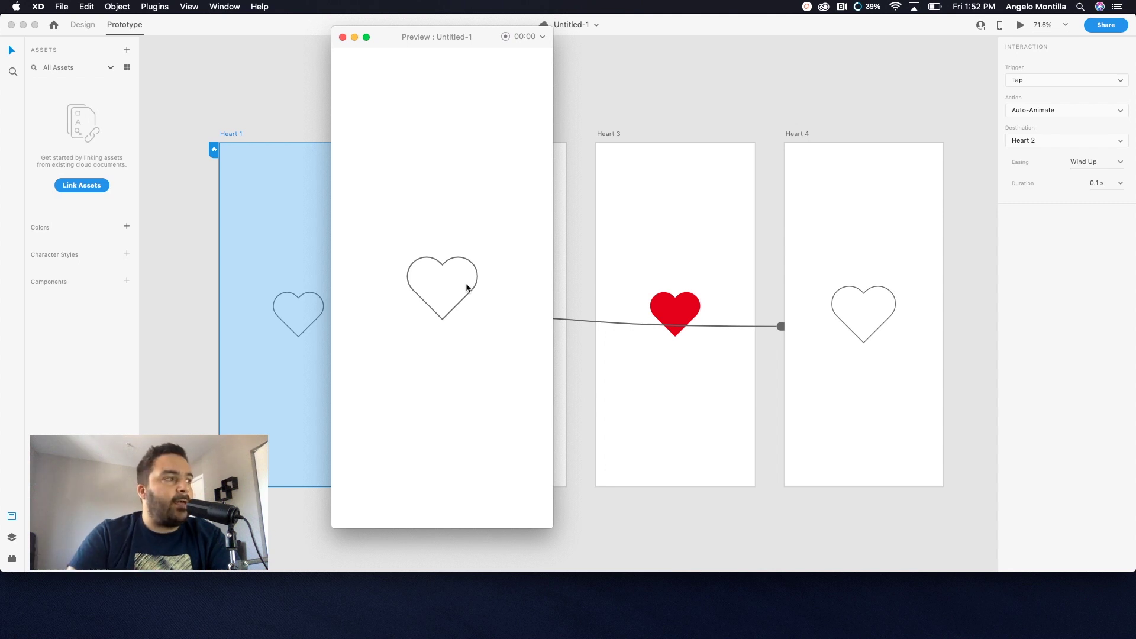
left_click(466, 288)
left_click(466, 290)
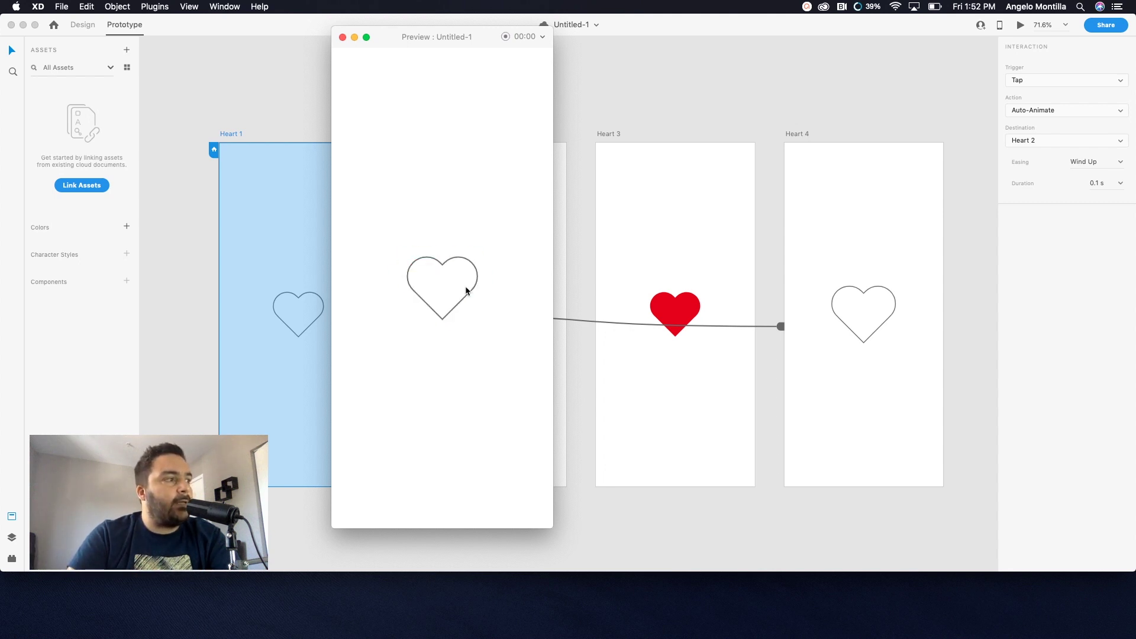
left_click(467, 290)
left_click(466, 290)
left_click(466, 290)
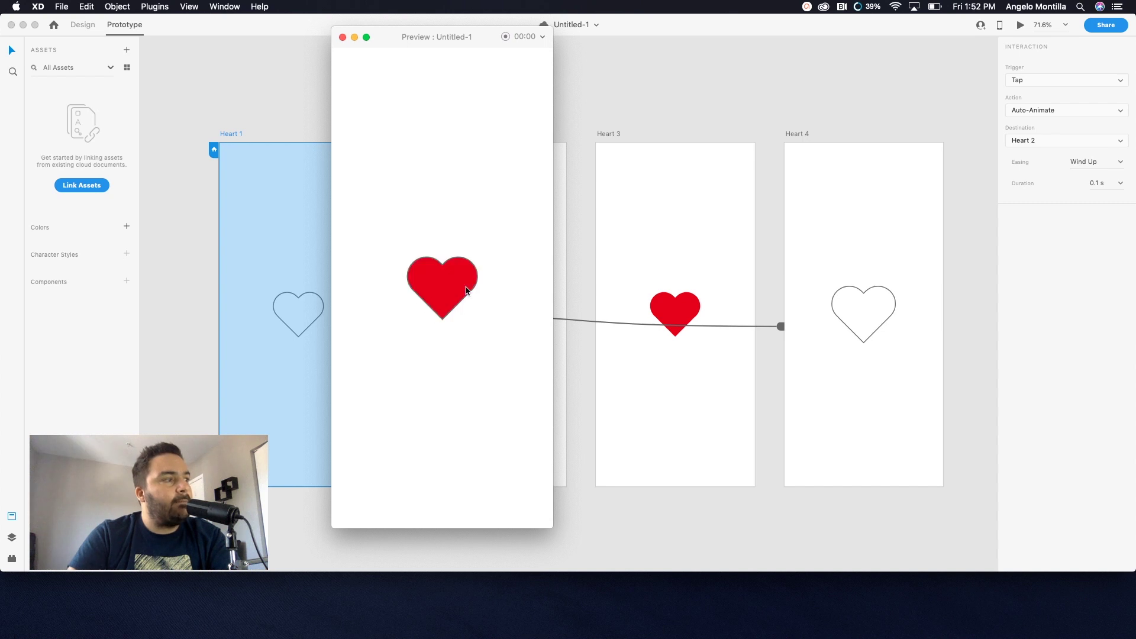